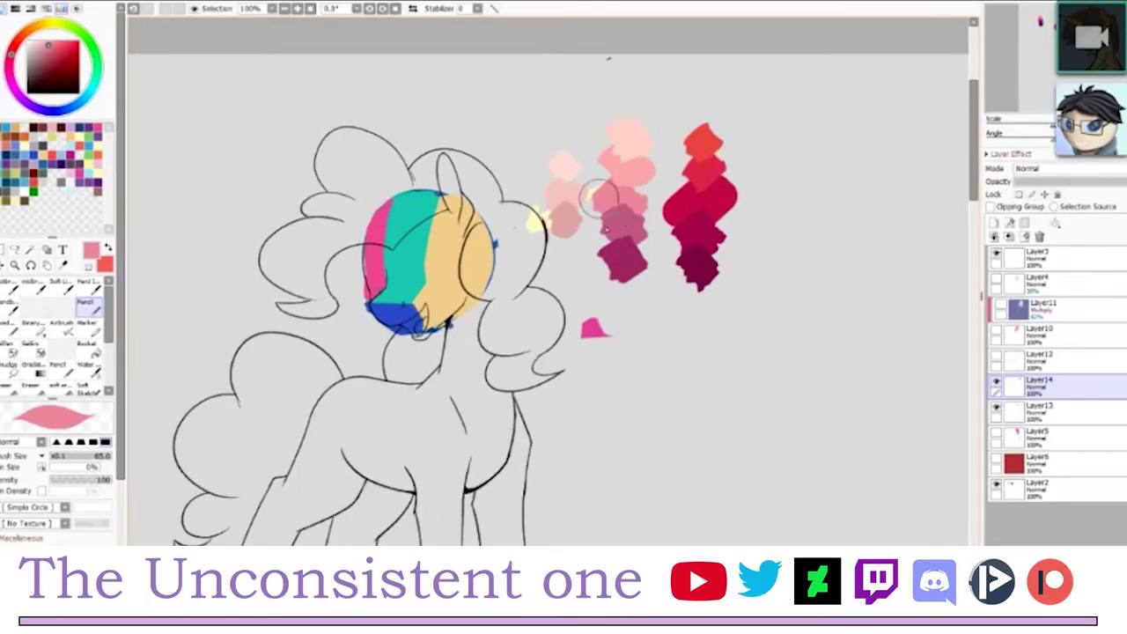
# - Repaint the head sphere's tan side plane in pink and its teal middle plane in a darker pink sampled from the swatches
pyautogui.moveTo(458, 207)
pyautogui.mouseDown()
pyautogui.moveTo(475, 300)
pyautogui.moveTo(454, 308)
pyautogui.moveTo(451, 245)
pyautogui.moveTo(478, 268)
pyautogui.moveTo(468, 285)
pyautogui.moveTo(443, 264)
pyautogui.moveTo(427, 352)
pyautogui.moveTo(462, 317)
pyautogui.moveTo(450, 338)
pyautogui.mouseUp()
pyautogui.moveTo(449, 245); pyautogui.dragTo(428, 345)
pyautogui.rightClick(621, 254)
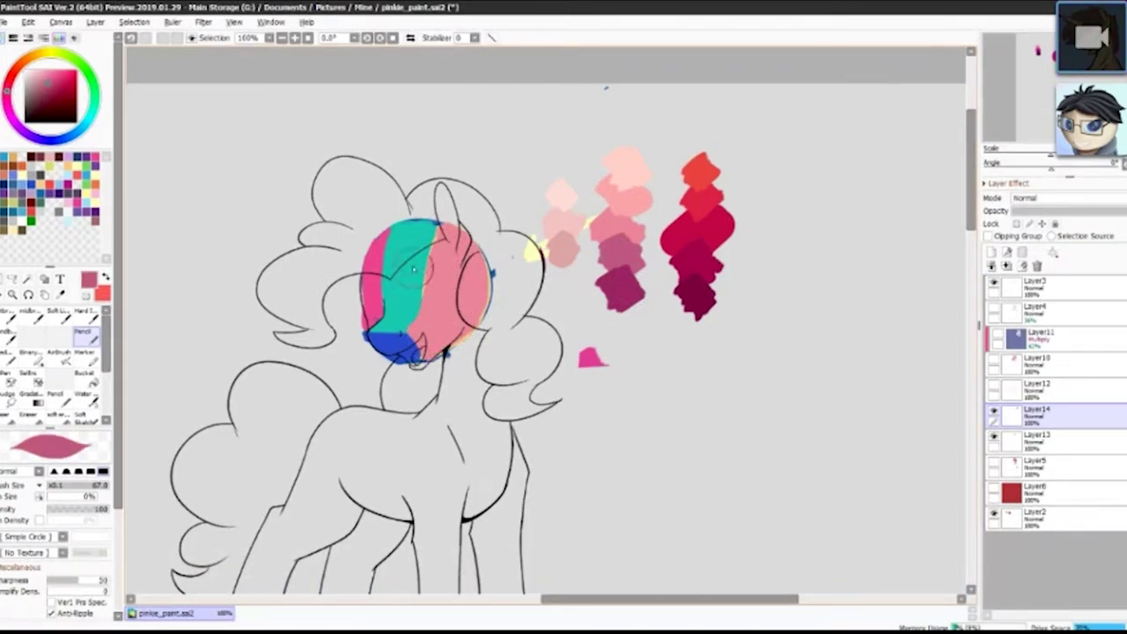
pyautogui.moveTo(413, 267)
pyautogui.mouseDown()
pyautogui.moveTo(411, 331)
pyautogui.moveTo(402, 269)
pyautogui.moveTo(395, 304)
pyautogui.mouseUp()
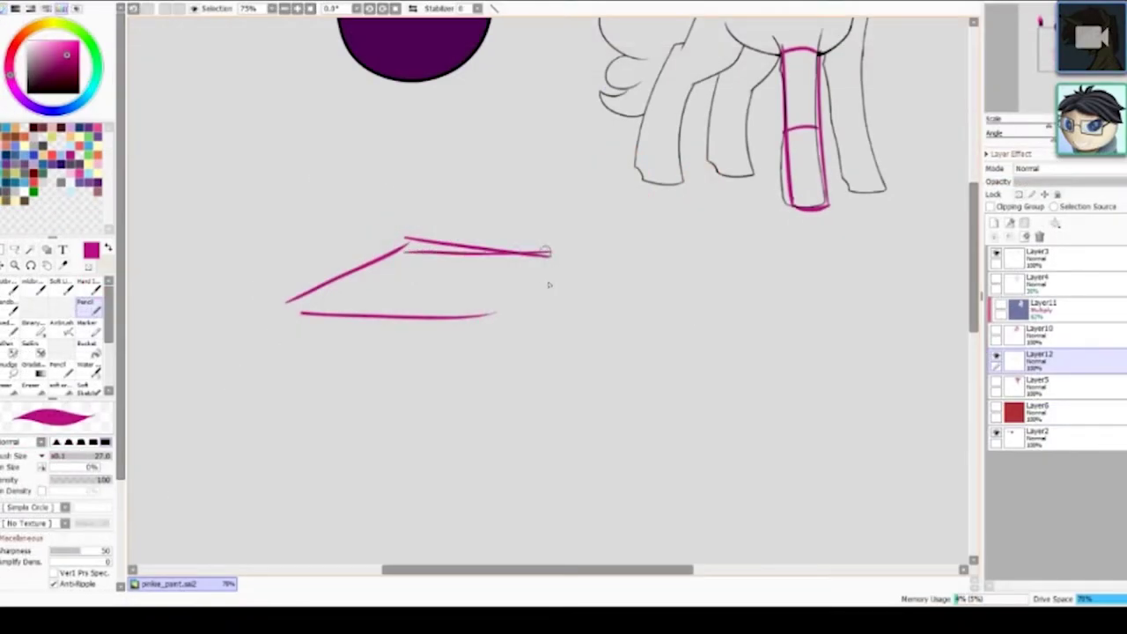
# - Close the cube's top face with a slanted right edge and draw its right rear and left front vertical edges
pyautogui.moveTo(388, 258)
pyautogui.mouseDown()
pyautogui.moveTo(548, 251)
pyautogui.moveTo(456, 324)
pyautogui.mouseUp()
pyautogui.hotkey('ctrl', 'z')
pyautogui.hotkey('ctrl', 'z')
pyautogui.moveTo(570, 254); pyautogui.dragTo(465, 319)
pyautogui.moveTo(555, 263); pyautogui.dragTo(555, 441)
pyautogui.hotkey('ctrl', 'z')
pyautogui.moveTo(568, 264); pyautogui.dragTo(572, 460)
pyautogui.moveTo(286, 304); pyautogui.dragTo(301, 519)
# - Draw the cube's middle vertical edge and the bottom edge of its front face
pyautogui.moveTo(481, 321)
pyautogui.mouseDown()
pyautogui.moveTo(485, 520)
pyautogui.moveTo(471, 538)
pyautogui.moveTo(511, 389)
pyautogui.mouseUp()
pyautogui.hotkey('ctrl', 'z')
pyautogui.moveTo(335, 405); pyautogui.dragTo(574, 405)
pyautogui.hotkey('ctrl', 'z')
pyautogui.moveTo(337, 376)
pyautogui.mouseDown()
pyautogui.moveTo(599, 336)
pyautogui.moveTo(672, 301)
pyautogui.mouseUp()
pyautogui.hotkey('ctrl', 'z')
pyautogui.moveTo(502, 397); pyautogui.dragTo(679, 289)
pyautogui.press('e')
pyautogui.hotkey('ctrl', 'z')
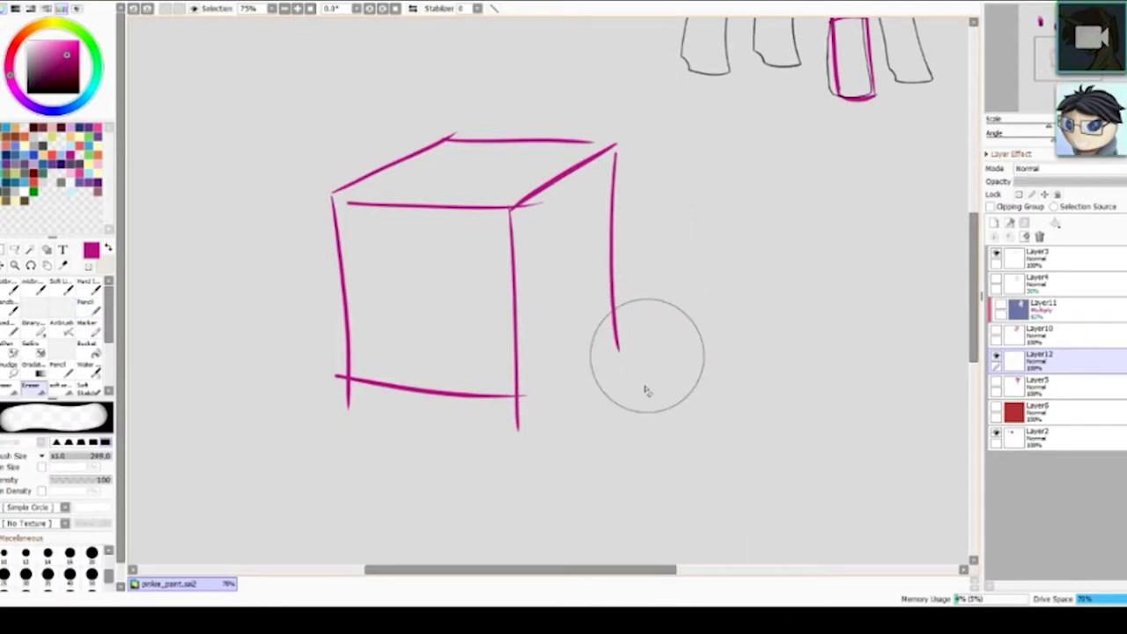
# - Draw the receding bottom edge of the cube's right side and erase the overshooting line ends at its bottom corners
pyautogui.press('n')
pyautogui.press('e')
pyautogui.moveTo(527, 394)
pyautogui.mouseDown()
pyautogui.moveTo(671, 305)
pyautogui.moveTo(678, 311)
pyautogui.mouseUp()
pyautogui.moveTo(667, 382); pyautogui.dragTo(646, 391)
pyautogui.moveTo(527, 458); pyautogui.dragTo(521, 467)
pyautogui.moveTo(337, 433); pyautogui.dragTo(338, 440)
pyautogui.moveTo(340, 426); pyautogui.dragTo(329, 446)
pyautogui.moveTo(306, 405); pyautogui.dragTo(297, 426)
pyautogui.hotkey('ctrl', 'z')
pyautogui.hotkey('ctrl', 'z')
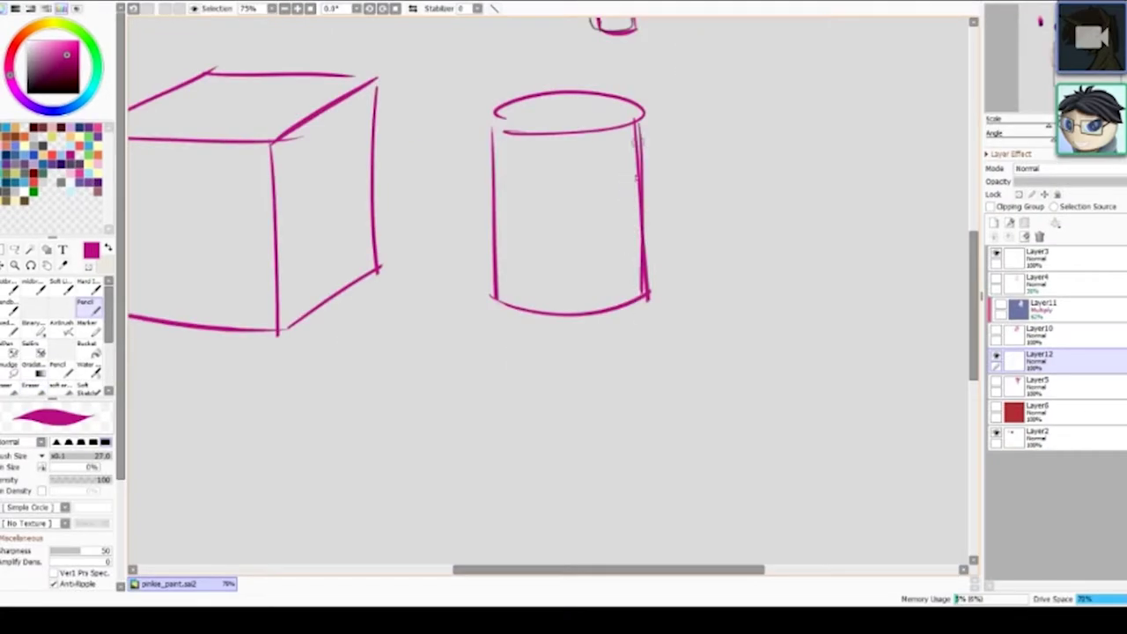
# - Redraw both sides of the cylinder as straight lines joining the top ellipse to the bottom curve
pyautogui.moveTo(630, 145); pyautogui.dragTo(644, 288)
pyautogui.press('-')
pyautogui.moveTo(644, 115); pyautogui.dragTo(645, 283)
pyautogui.hotkey('ctrl', 'z')
pyautogui.moveTo(498, 111); pyautogui.dragTo(499, 296)
pyautogui.hotkey('ctrl', 'z')
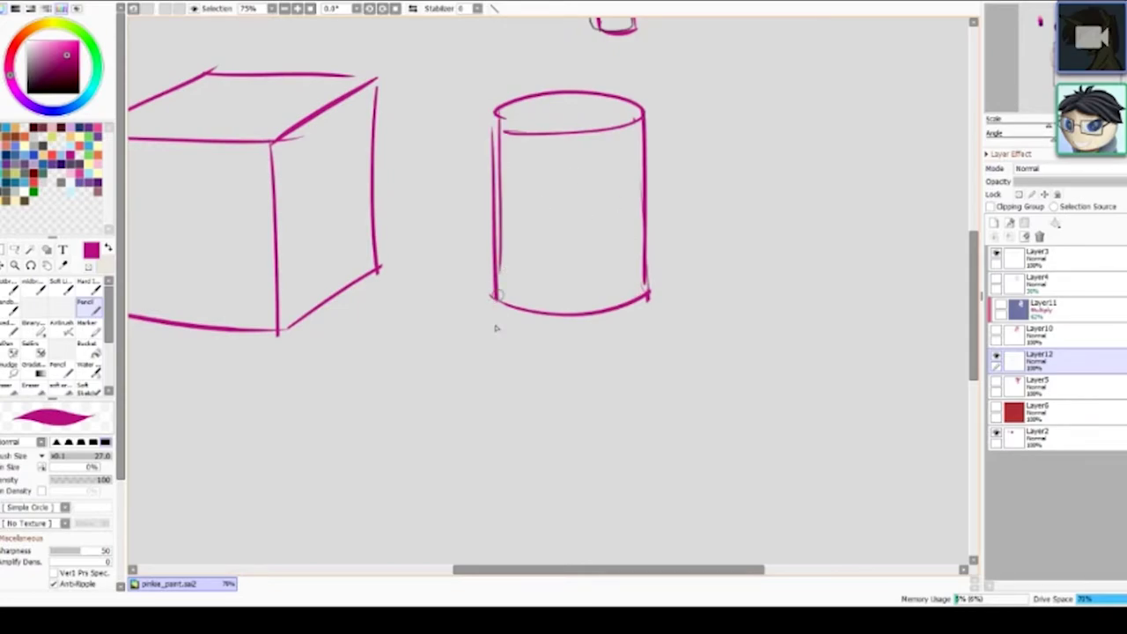
pyautogui.hotkey('ctrl', 'z')
pyautogui.moveTo(497, 168); pyautogui.dragTo(496, 301)
pyautogui.moveTo(499, 116); pyautogui.dragTo(494, 284)
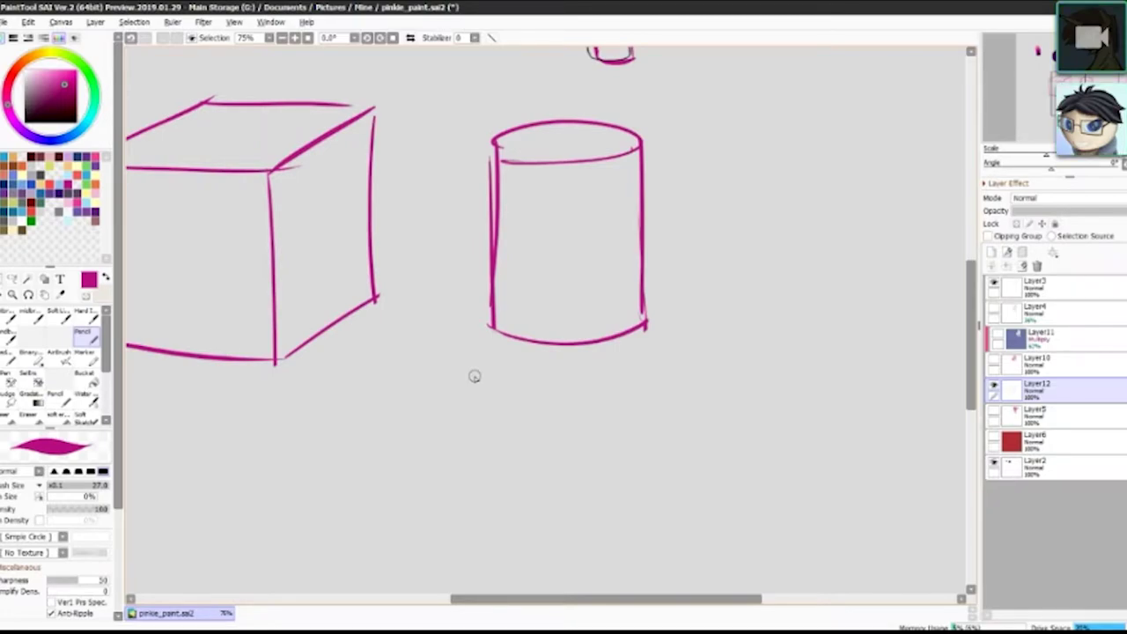
# - Extend the blue swatch column beside the cylinder with a light blue and a pale cyan swatch, then sample the medium blue
pyautogui.scroll(-1, 473, 376)
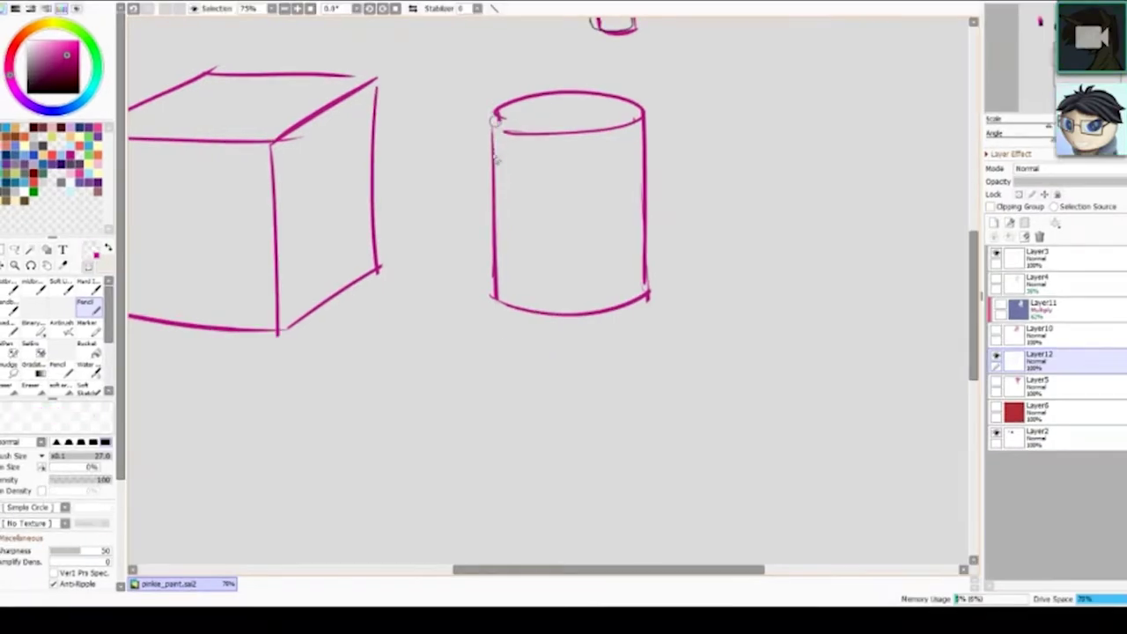
pyautogui.scroll(2, 521, 181)
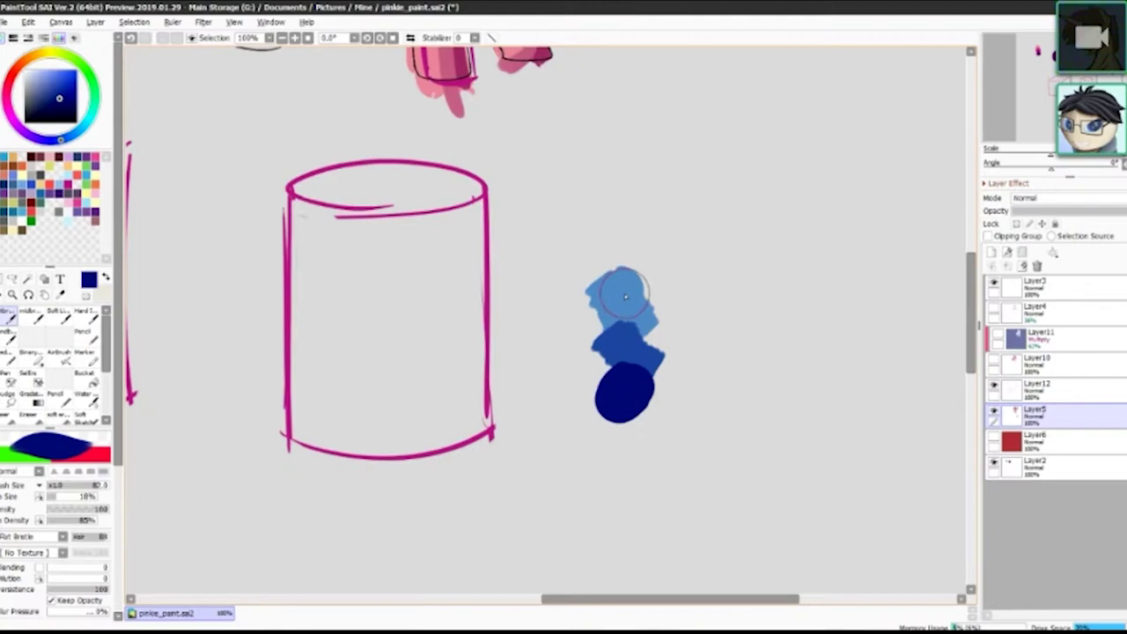
pyautogui.keyDown('alt'); pyautogui.click(626, 297); pyautogui.keyUp('alt')
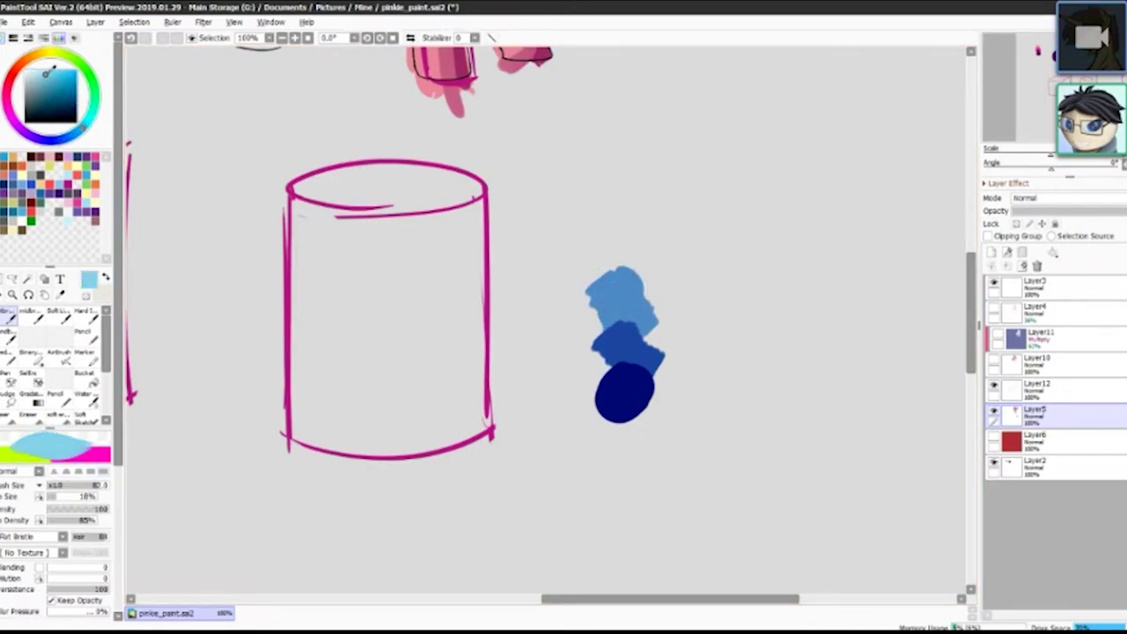
pyautogui.moveTo(616, 266)
pyautogui.mouseDown()
pyautogui.moveTo(624, 247)
pyautogui.moveTo(631, 254)
pyautogui.moveTo(616, 228)
pyautogui.moveTo(635, 214)
pyautogui.mouseUp()
pyautogui.click(87, 122)
pyautogui.click(40, 71)
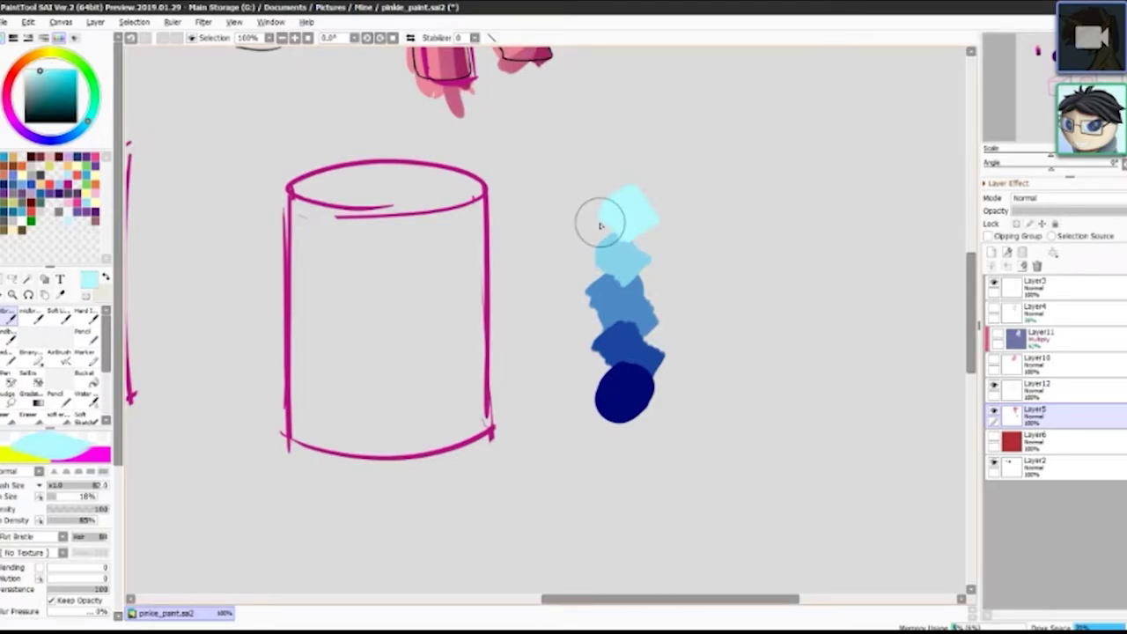
pyautogui.keyDown('alt'); pyautogui.click(595, 302); pyautogui.keyUp('alt')
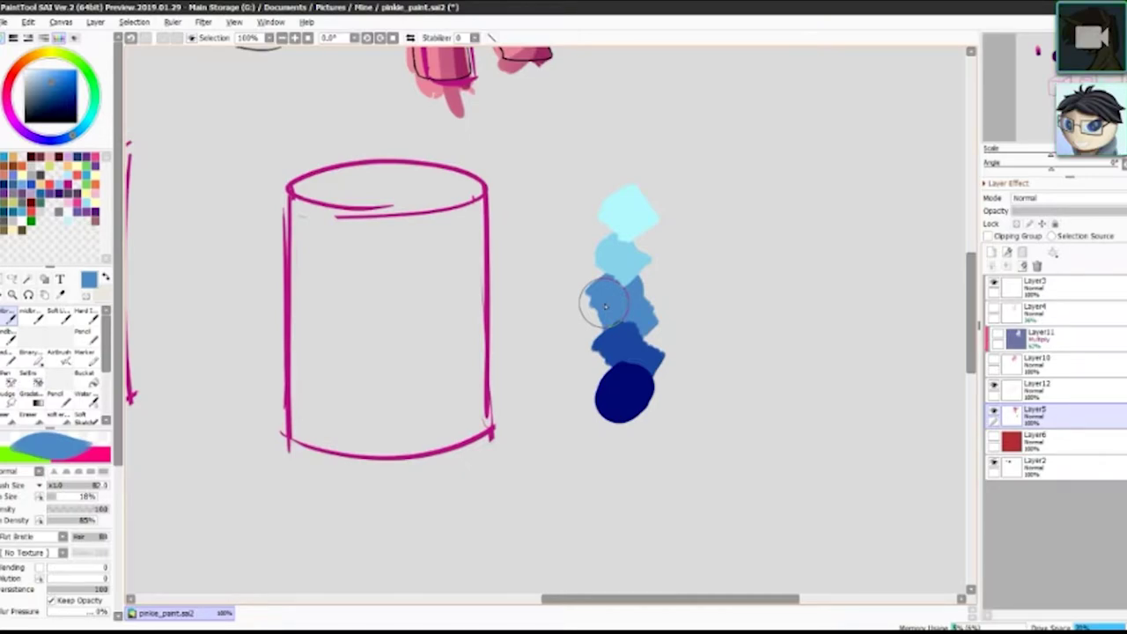
# - Hide Layer5 and Layer12 to clear the pony line art, and add a new layer above Layer5
pyautogui.moveTo(725, 238); pyautogui.dragTo(710, 322)
pyautogui.click(995, 414)
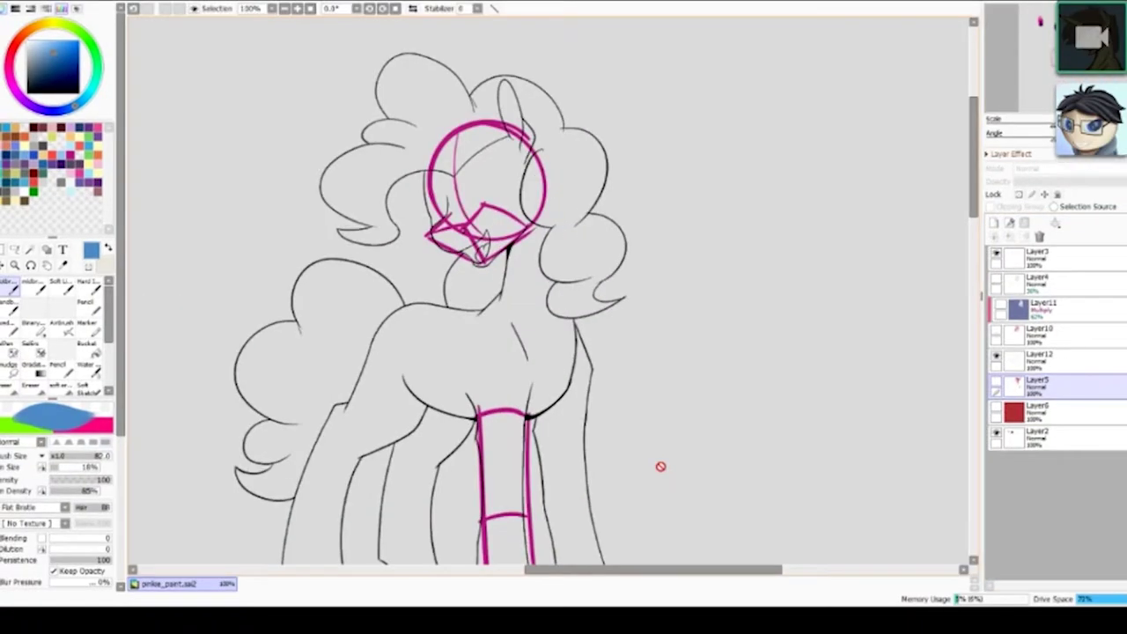
pyautogui.moveTo(569, 460); pyautogui.dragTo(581, 498)
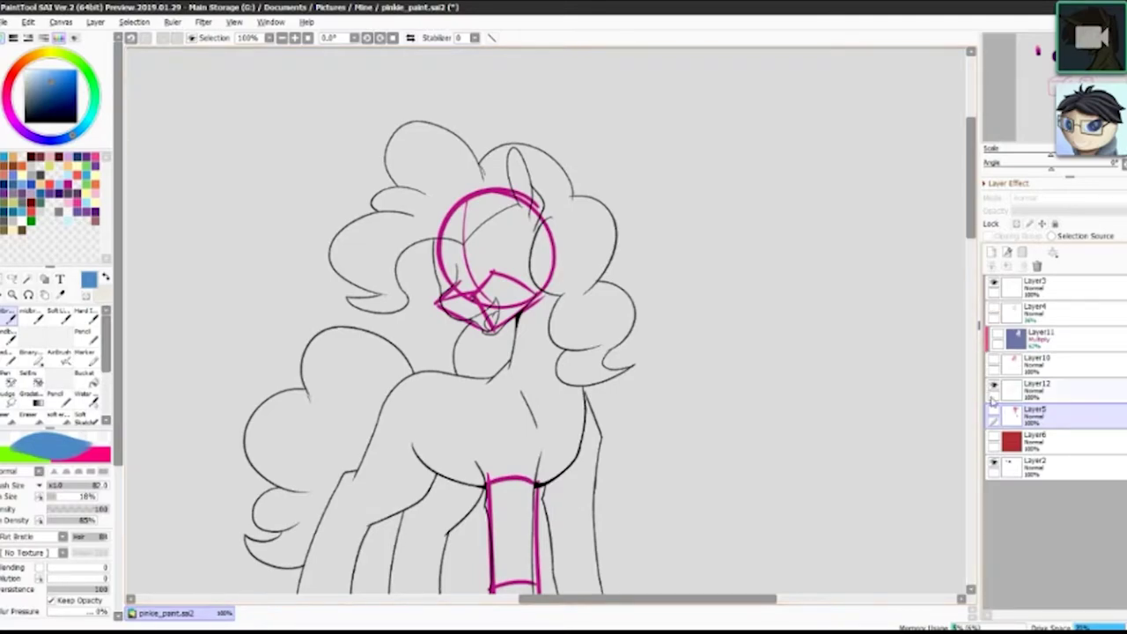
pyautogui.click(994, 385)
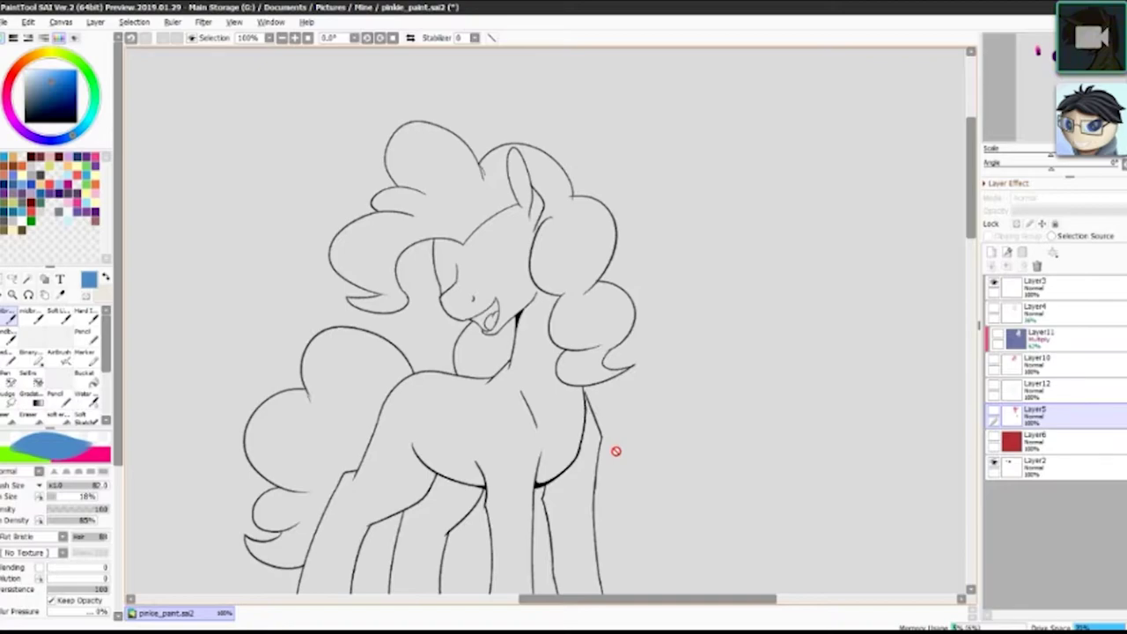
pyautogui.click(991, 252)
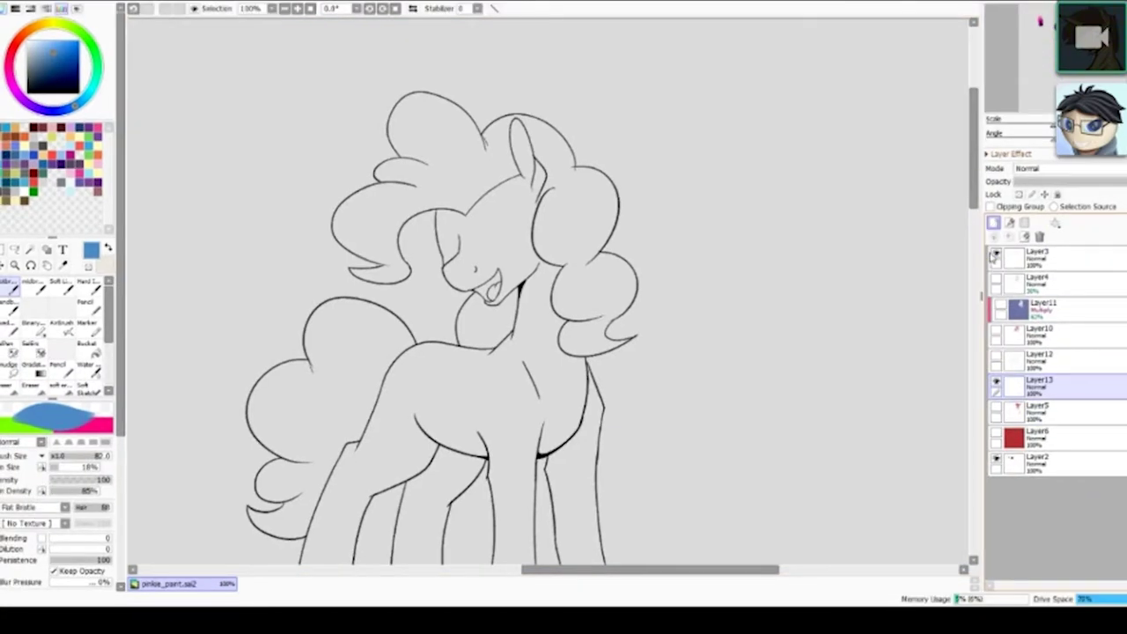
# - Draw a darker blue construction circle over the pony's head with curved vertical and horizontal guides, trimming the horizontal guide's overshoot
pyautogui.click(73, 61)
pyautogui.moveTo(667, 466); pyautogui.dragTo(659, 519)
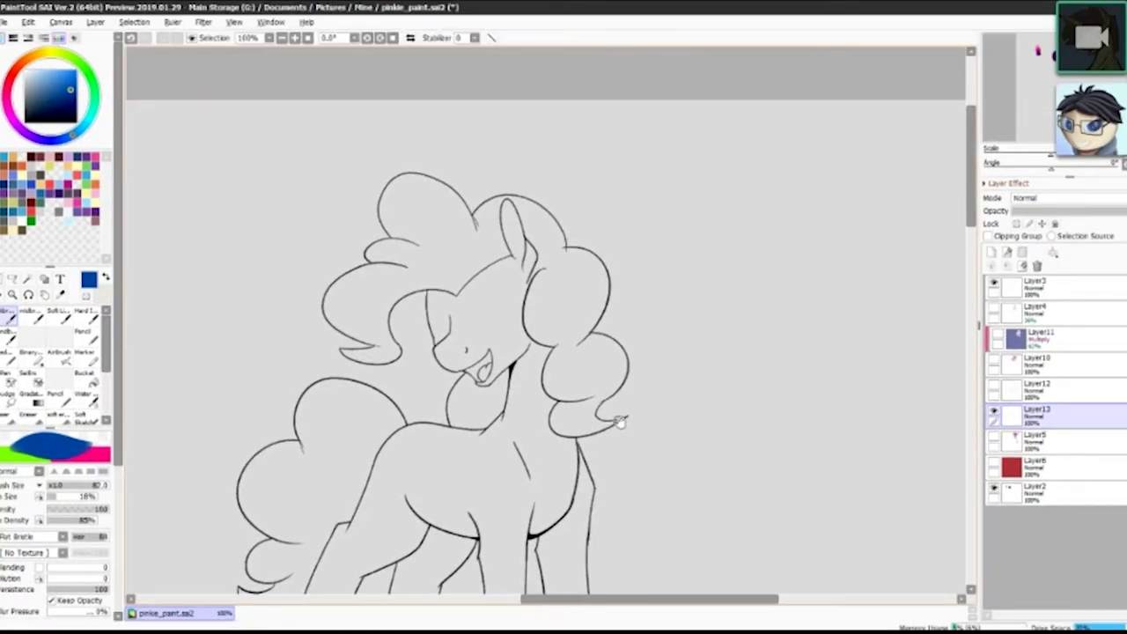
pyautogui.scroll(1, 617, 391)
pyautogui.moveTo(389, 381)
pyautogui.mouseDown()
pyautogui.moveTo(394, 412)
pyautogui.moveTo(395, 381)
pyautogui.mouseUp()
pyautogui.scroll(1, 465, 283)
pyautogui.moveTo(465, 283); pyautogui.dragTo(530, 362)
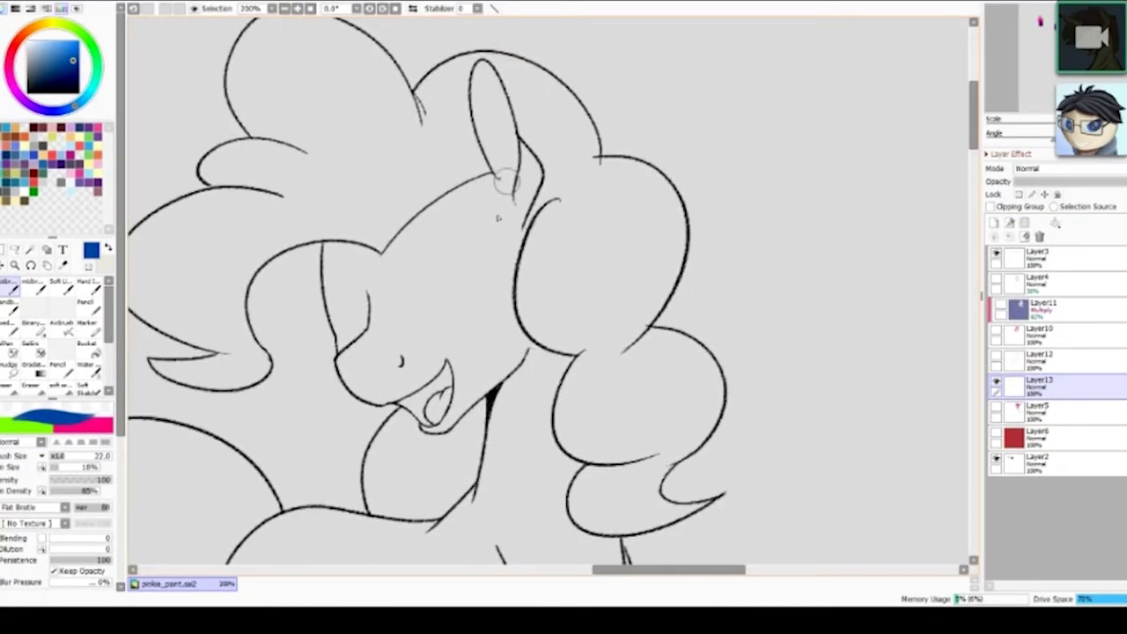
pyautogui.moveTo(495, 146)
pyautogui.mouseDown()
pyautogui.moveTo(532, 361)
pyautogui.moveTo(436, 148)
pyautogui.moveTo(495, 406)
pyautogui.mouseUp()
pyautogui.moveTo(332, 303)
pyautogui.mouseDown()
pyautogui.moveTo(621, 202)
pyautogui.moveTo(637, 170)
pyautogui.moveTo(602, 268)
pyautogui.mouseUp()
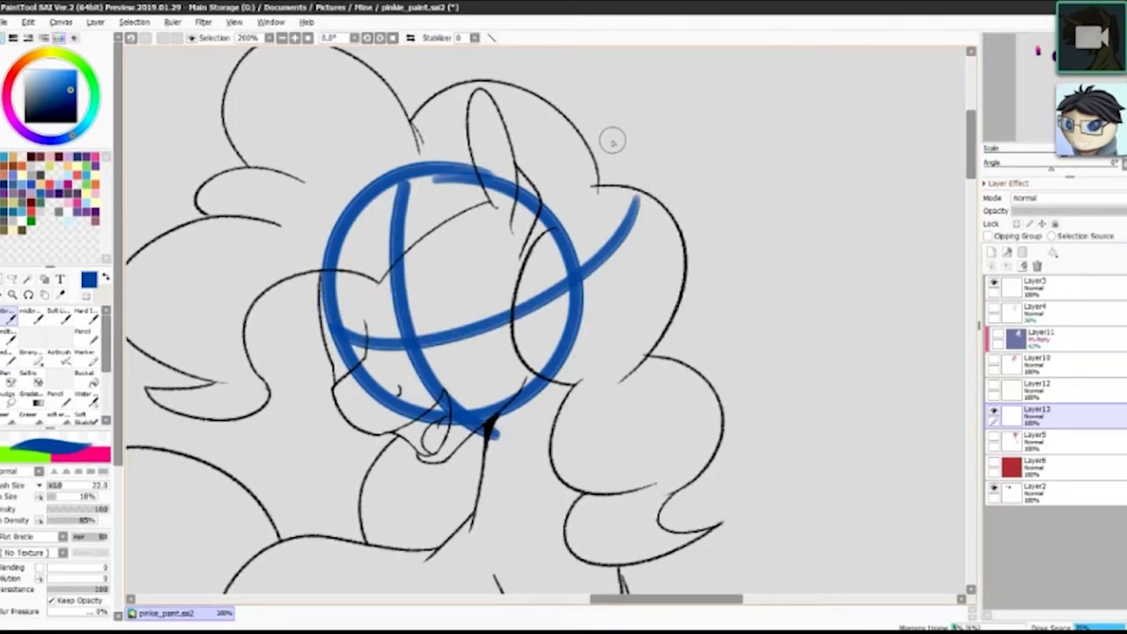
pyautogui.press('-')
pyautogui.moveTo(538, 380); pyautogui.dragTo(636, 248)
# - Block in the pony's muzzle as an angular box at the lower edge of the head circle
pyautogui.press('-')
pyautogui.moveTo(489, 216); pyautogui.dragTo(447, 247)
pyautogui.hotkey('ctrl', 'z')
pyautogui.moveTo(483, 187); pyautogui.dragTo(427, 231)
pyautogui.click(536, 196)
pyautogui.hotkey('ctrl', 'z')
pyautogui.moveTo(536, 192); pyautogui.dragTo(505, 234)
pyautogui.moveTo(429, 236)
pyautogui.mouseDown()
pyautogui.moveTo(482, 264)
pyautogui.moveTo(479, 280)
pyautogui.moveTo(485, 235)
pyautogui.moveTo(488, 289)
pyautogui.mouseUp()
pyautogui.hotkey('ctrl', 'z')
pyautogui.hotkey('ctrl', 'z')
pyautogui.moveTo(427, 242)
pyautogui.mouseDown()
pyautogui.moveTo(487, 291)
pyautogui.moveTo(593, 250)
pyautogui.mouseUp()
pyautogui.hotkey('ctrl', 'z')
pyautogui.hotkey('ctrl', 'z')
pyautogui.moveTo(531, 309); pyautogui.dragTo(603, 231)
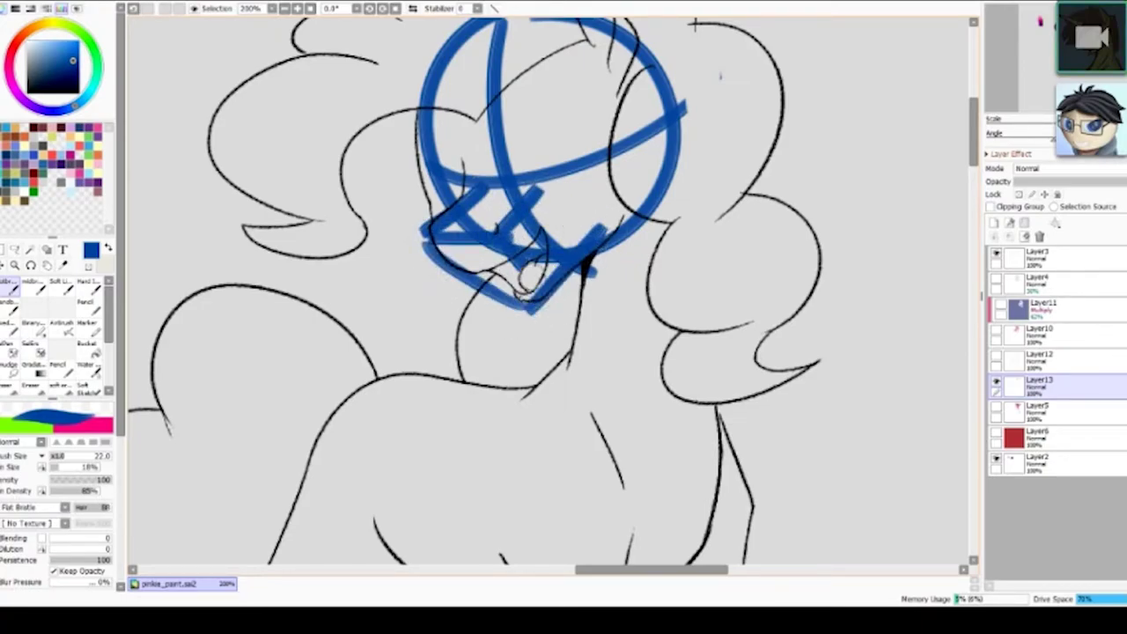
# - Redraw the muzzle box's chin flatter and add the upper edge of its side plane
pyautogui.hotkey('ctrl', 'z')
pyautogui.moveTo(509, 236)
pyautogui.mouseDown()
pyautogui.moveTo(543, 279)
pyautogui.moveTo(546, 307)
pyautogui.moveTo(558, 291)
pyautogui.mouseUp()
pyautogui.press('-')
pyautogui.press('-')
pyautogui.moveTo(548, 203); pyautogui.dragTo(617, 238)
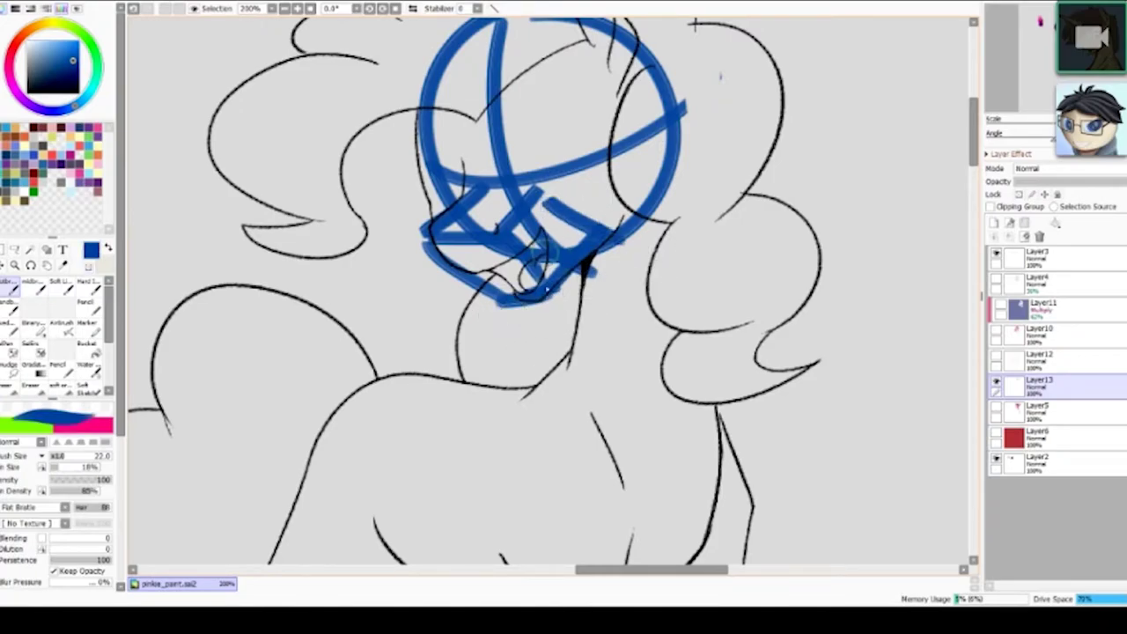
# - Erase stray strokes inside the muzzle box and draw the upper edge of its front section
pyautogui.press('-')
pyautogui.moveTo(534, 238)
pyautogui.mouseDown()
pyautogui.moveTo(552, 266)
pyautogui.moveTo(562, 251)
pyautogui.moveTo(524, 219)
pyautogui.moveTo(528, 267)
pyautogui.moveTo(523, 213)
pyautogui.moveTo(506, 227)
pyautogui.moveTo(547, 199)
pyautogui.mouseUp()
pyautogui.press('-')
pyautogui.hotkey('ctrl', 'z')
pyautogui.press('-')
pyautogui.press('-')
pyautogui.hotkey('ctrl', 'z')
pyautogui.press('-')
pyautogui.moveTo(469, 224); pyautogui.dragTo(516, 192)
pyautogui.press('-')
pyautogui.press('-')
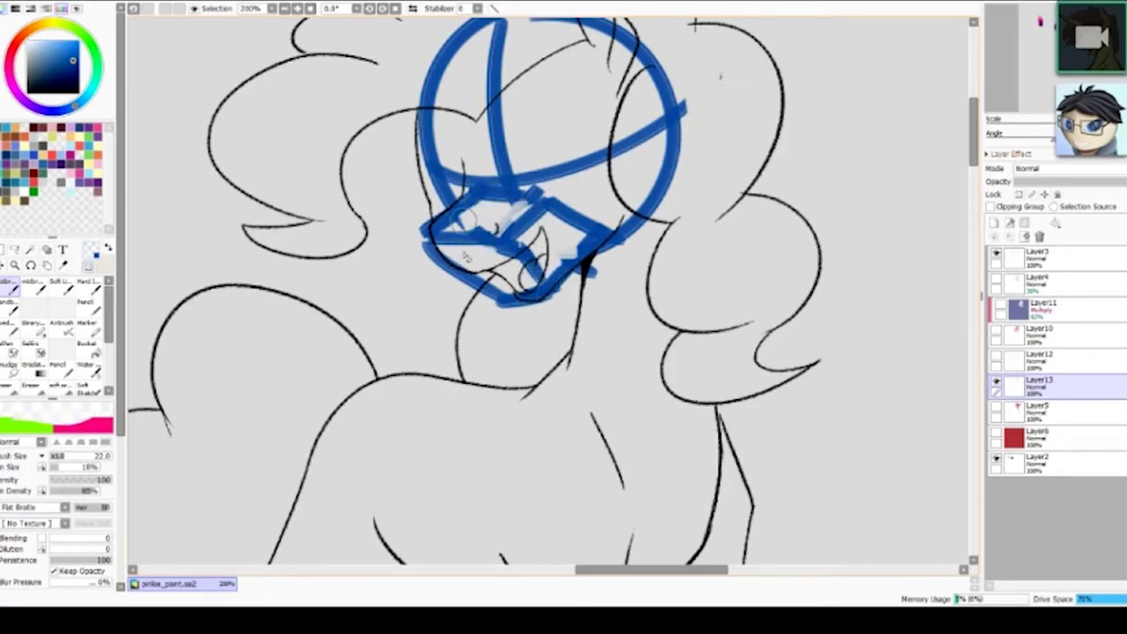
# - Clean up the muzzle box's interior and thin the line dividing its top and front planes
pyautogui.moveTo(464, 223); pyautogui.dragTo(518, 227)
pyautogui.press('-')
pyautogui.moveTo(443, 239); pyautogui.dragTo(506, 232)
pyautogui.hotkey('ctrl', 'z')
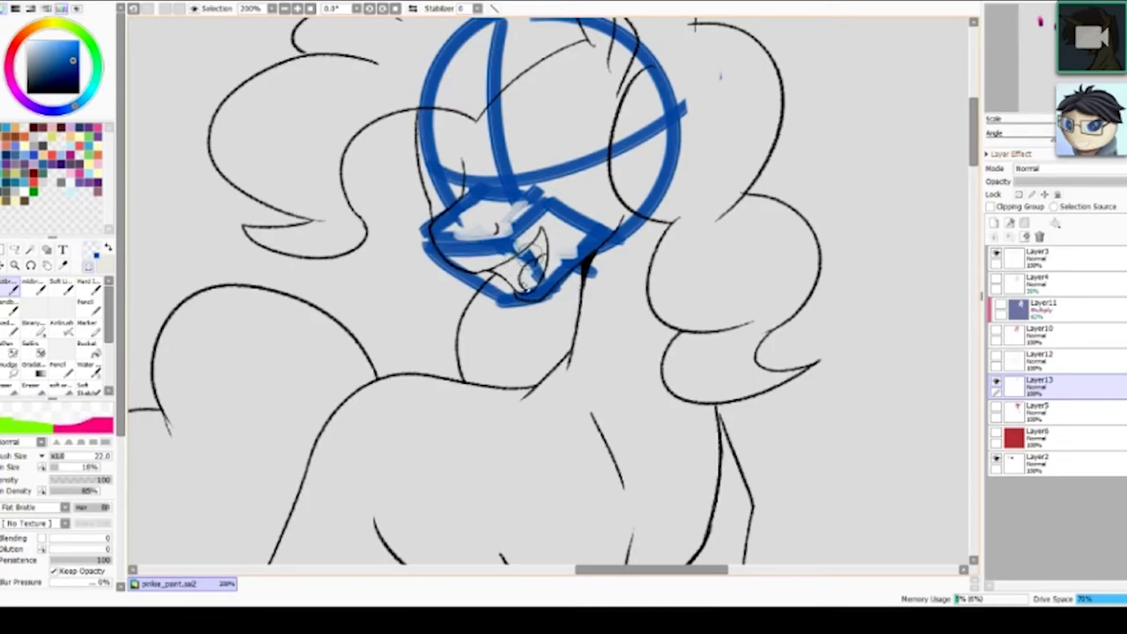
pyautogui.scroll(-2, 585, 309)
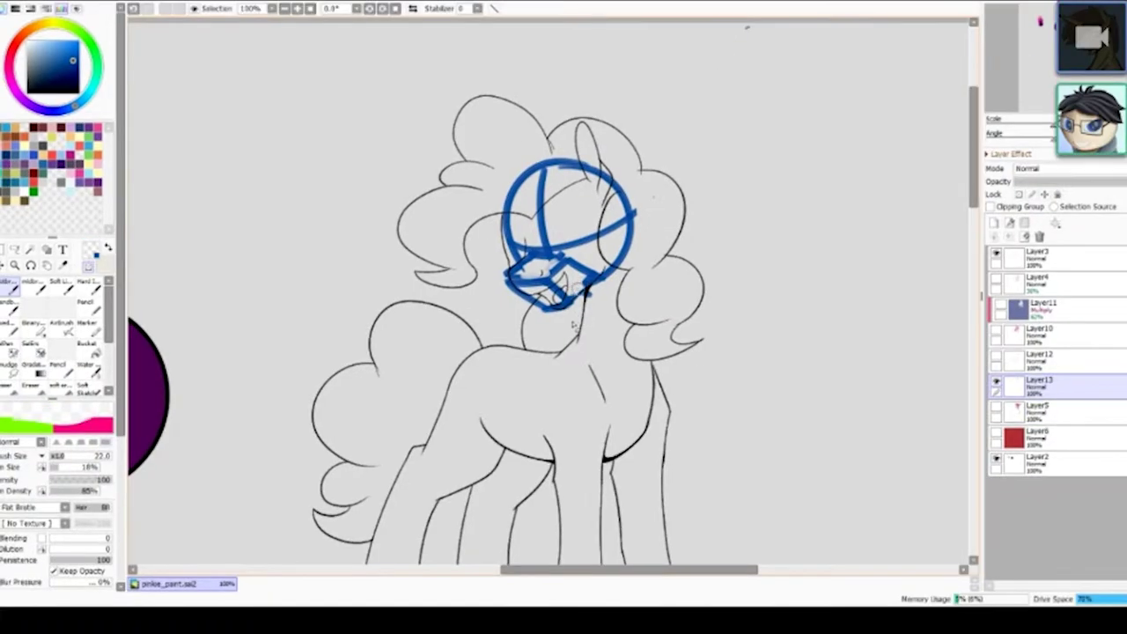
# - Choose a light red swatch and swap it with the secondary colour
pyautogui.keyDown('alt'); pyautogui.click(581, 286); pyautogui.keyUp('alt')
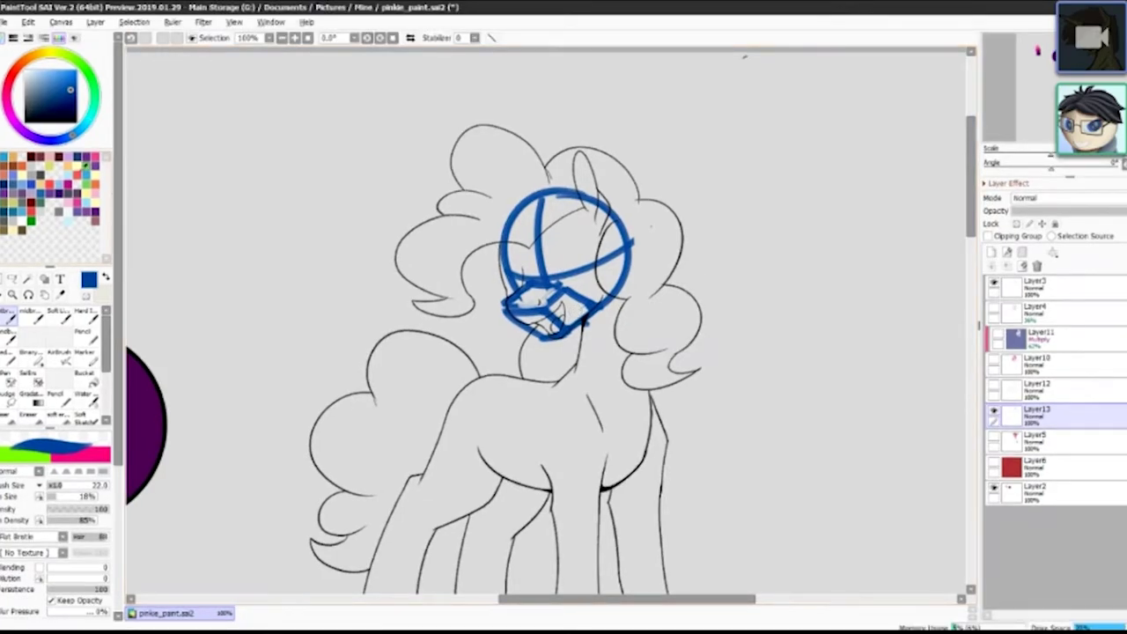
pyautogui.click(89, 148)
pyautogui.click(80, 149)
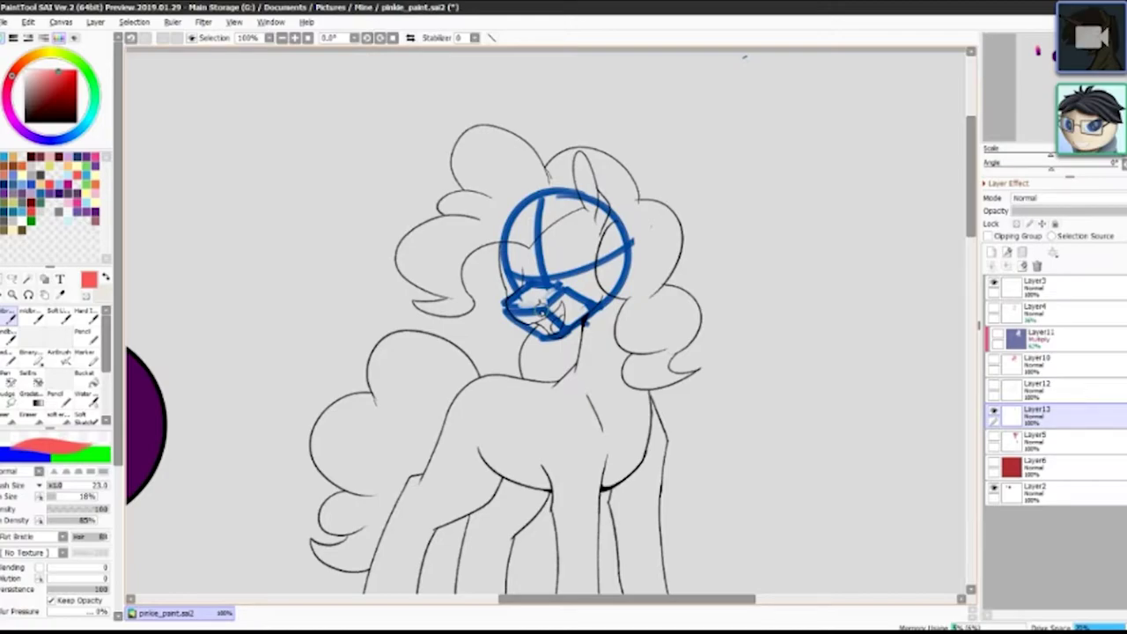
pyautogui.press('x')
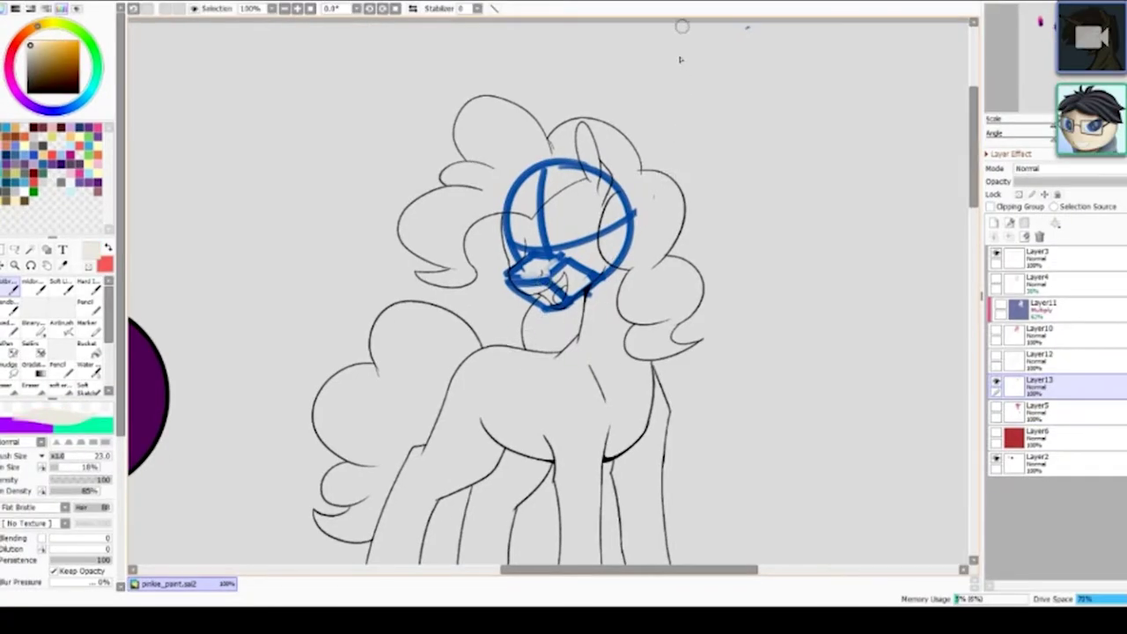
# - Refine the muzzle box's lower edges in the sampled blue with the brush size reduced to 16
pyautogui.press('[')
pyautogui.press('[')
pyautogui.press('[')
pyautogui.rightClick(518, 280)
pyautogui.moveTo(516, 281)
pyautogui.mouseDown()
pyautogui.moveTo(549, 280)
pyautogui.moveTo(519, 288)
pyautogui.moveTo(546, 287)
pyautogui.moveTo(548, 312)
pyautogui.moveTo(531, 303)
pyautogui.moveTo(582, 306)
pyautogui.mouseUp()
pyautogui.hotkey('ctrl', 'z')
pyautogui.press('-')
pyautogui.press('-')
pyautogui.hotkey('ctrl', 'z')
pyautogui.hotkey('ctrl', 'z')
pyautogui.press('-')
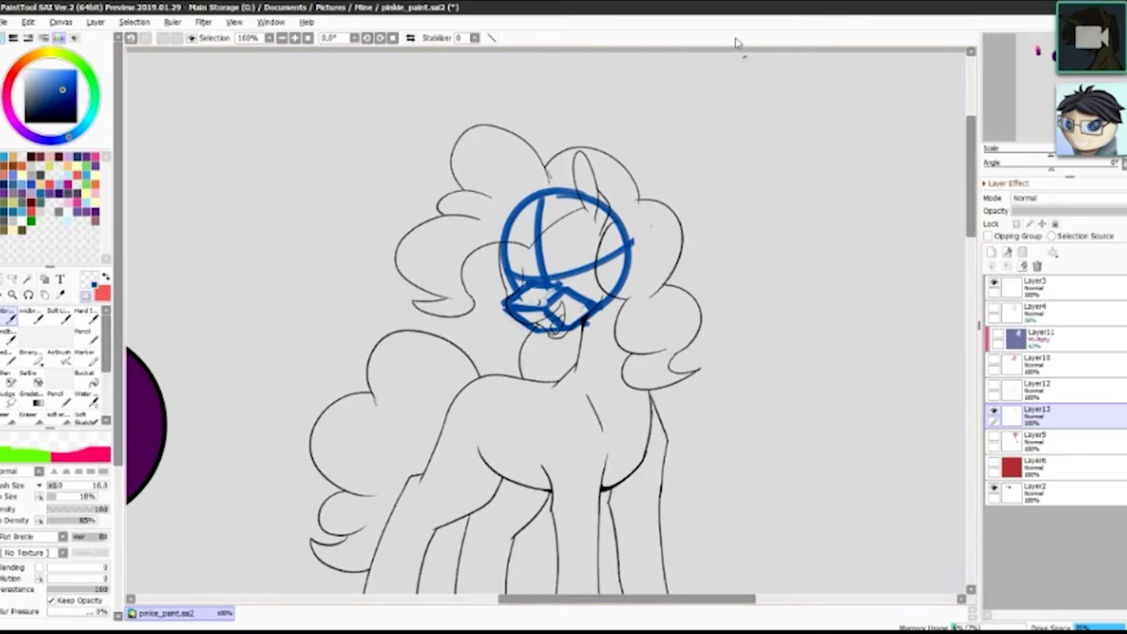
# - Repaint the purple circle on Layer2 in the magenta sampled from the adjacent swatches, using brush size 85
pyautogui.moveTo(618, 519); pyautogui.dragTo(827, 199)
pyautogui.moveTo(652, 484); pyautogui.dragTo(699, 311)
pyautogui.scroll(-2, 699, 312)
pyautogui.moveTo(581, 374); pyautogui.dragTo(620, 607)
pyautogui.scroll(2, 439, 458)
pyautogui.moveTo(546, 432); pyautogui.dragTo(416, 512)
pyautogui.scroll(1, 384, 423)
pyautogui.scroll(-1, 390, 289)
pyautogui.moveTo(178, 290); pyautogui.dragTo(302, 212)
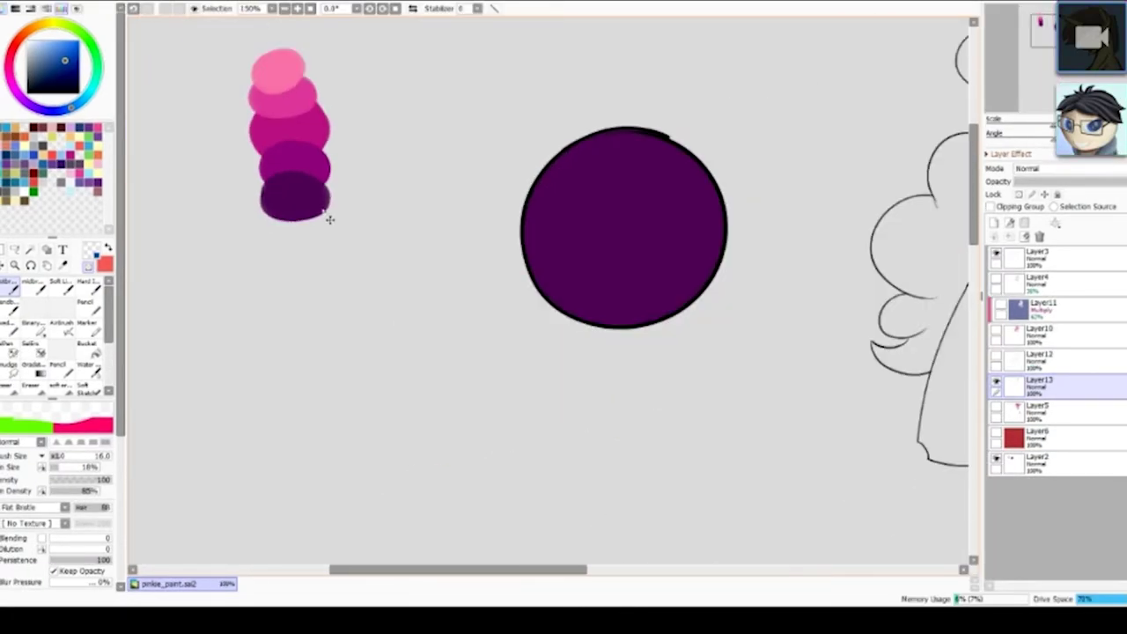
pyautogui.moveTo(378, 266); pyautogui.dragTo(284, 292)
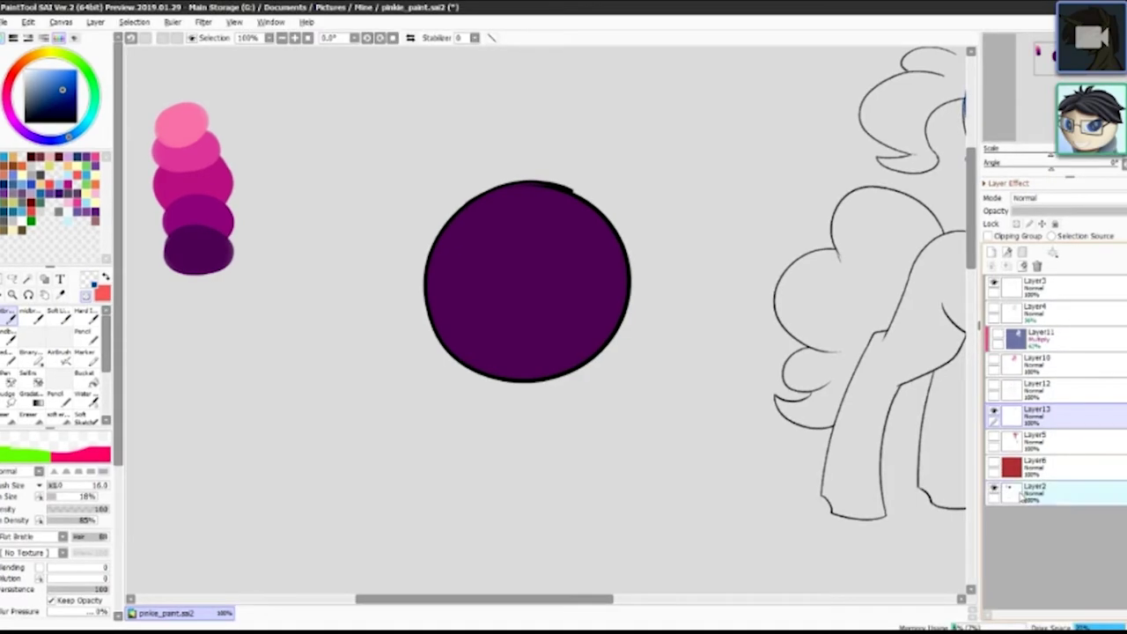
pyautogui.click(1021, 464)
pyautogui.moveTo(411, 421); pyautogui.dragTo(450, 421)
pyautogui.rightClick(199, 184)
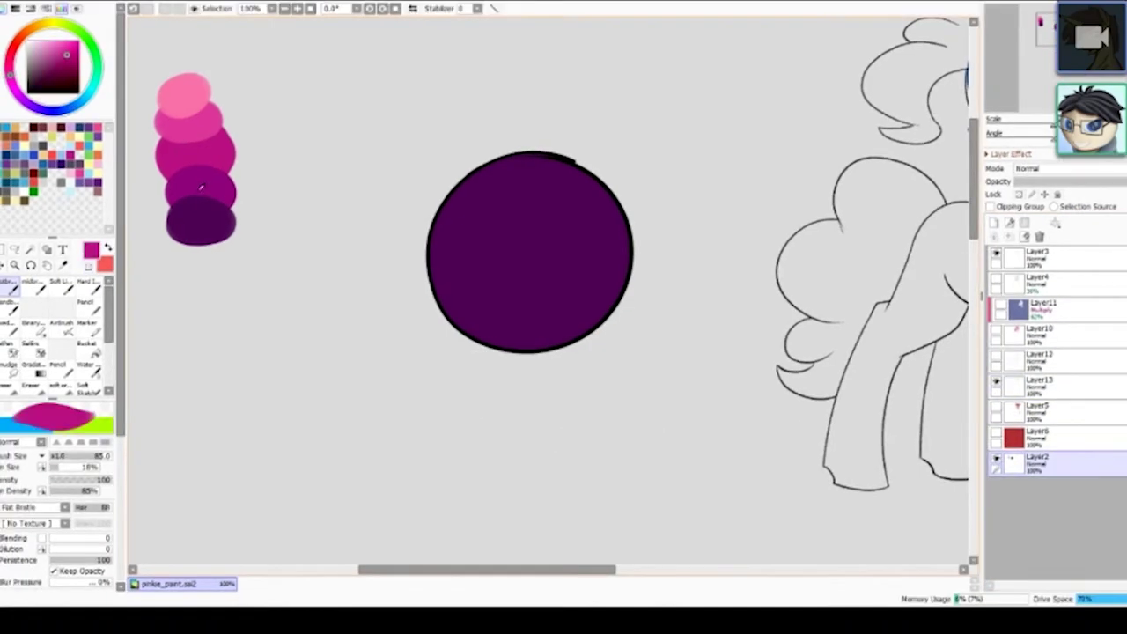
pyautogui.moveTo(519, 172); pyautogui.dragTo(556, 220)
pyautogui.hotkey('ctrl', 'z')
pyautogui.moveTo(557, 150)
pyautogui.mouseDown()
pyautogui.moveTo(617, 153)
pyautogui.moveTo(681, 296)
pyautogui.mouseUp()
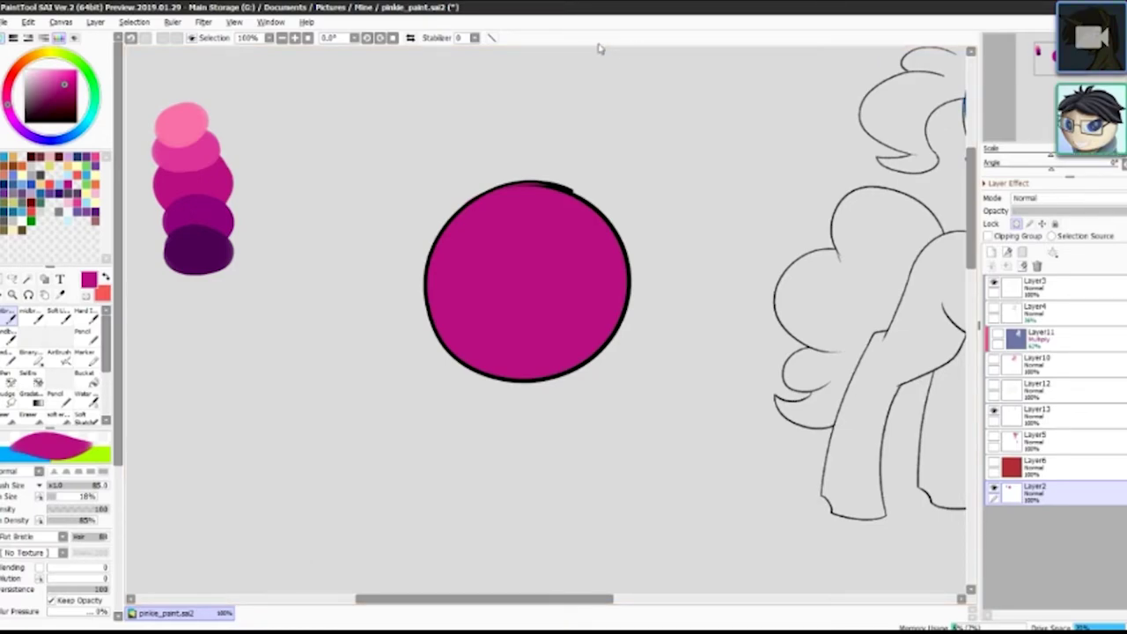
# - Paint the rear side plane of the pony's head circle in light orange on Layer13
pyautogui.keyDown('alt'); pyautogui.click(188, 256); pyautogui.keyUp('alt')
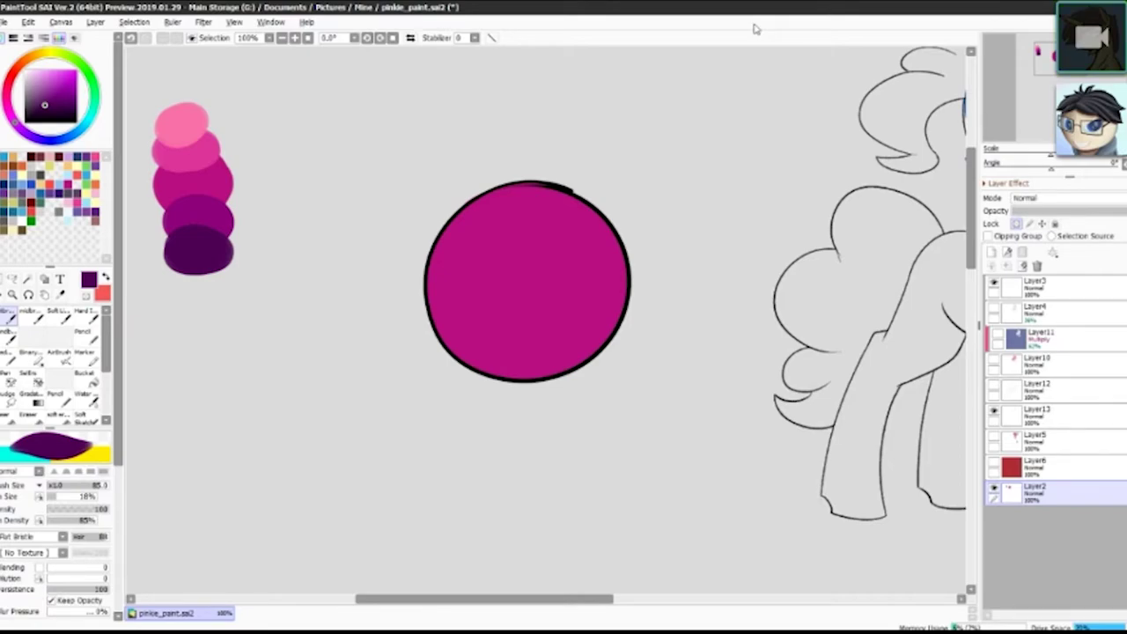
pyautogui.moveTo(868, 367); pyautogui.dragTo(523, 453)
pyautogui.moveTo(598, 426); pyautogui.dragTo(475, 458)
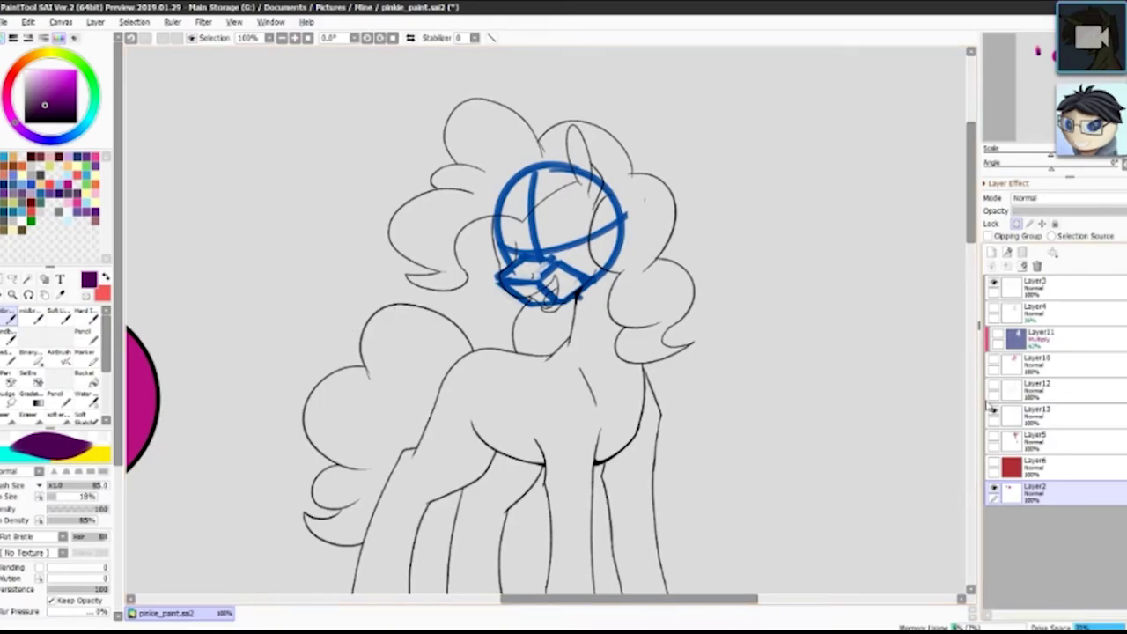
pyautogui.click(994, 416)
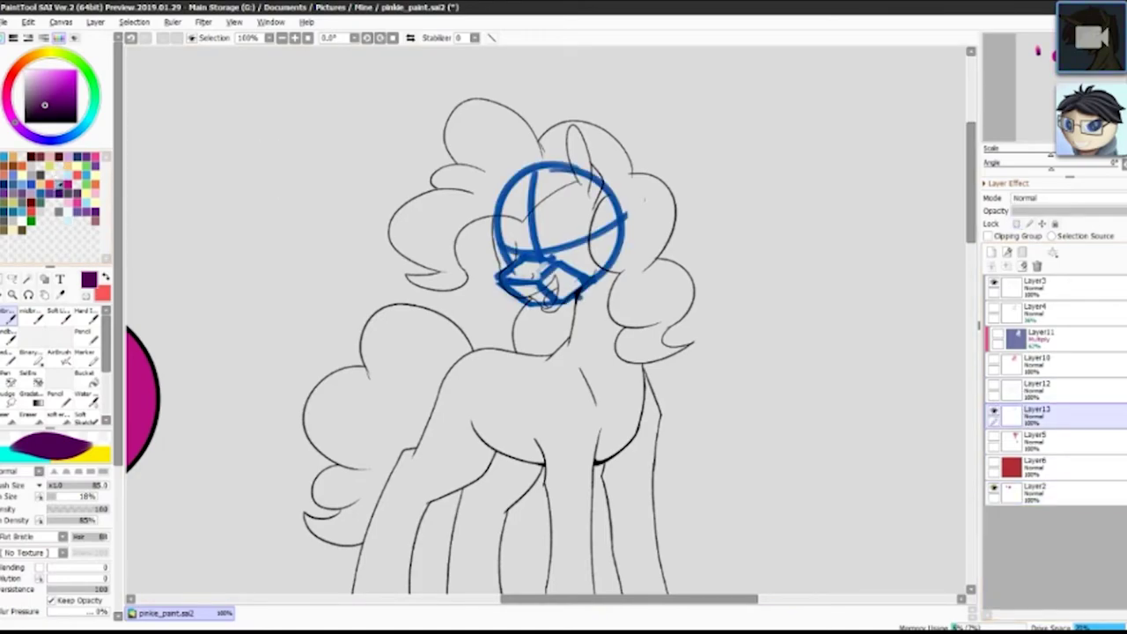
pyautogui.click(51, 182)
pyautogui.moveTo(602, 201)
pyautogui.mouseDown()
pyautogui.moveTo(575, 199)
pyautogui.moveTo(585, 213)
pyautogui.moveTo(573, 195)
pyautogui.moveTo(571, 233)
pyautogui.moveTo(549, 257)
pyautogui.moveTo(599, 222)
pyautogui.moveTo(578, 245)
pyautogui.moveTo(558, 204)
pyautogui.mouseUp()
pyautogui.press('-')
pyautogui.moveTo(556, 250); pyautogui.dragTo(561, 248)
pyautogui.press('-')
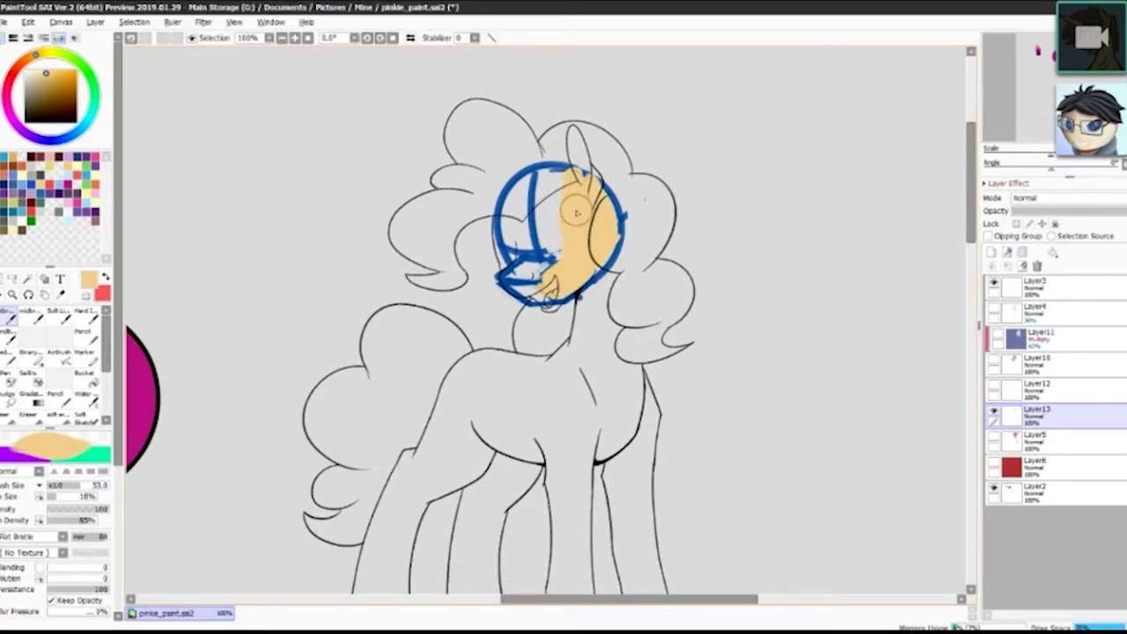
# - Finish the light orange side plane of the pony's head and paint the front plane beside it in teal
pyautogui.moveTo(571, 181); pyautogui.dragTo(577, 236)
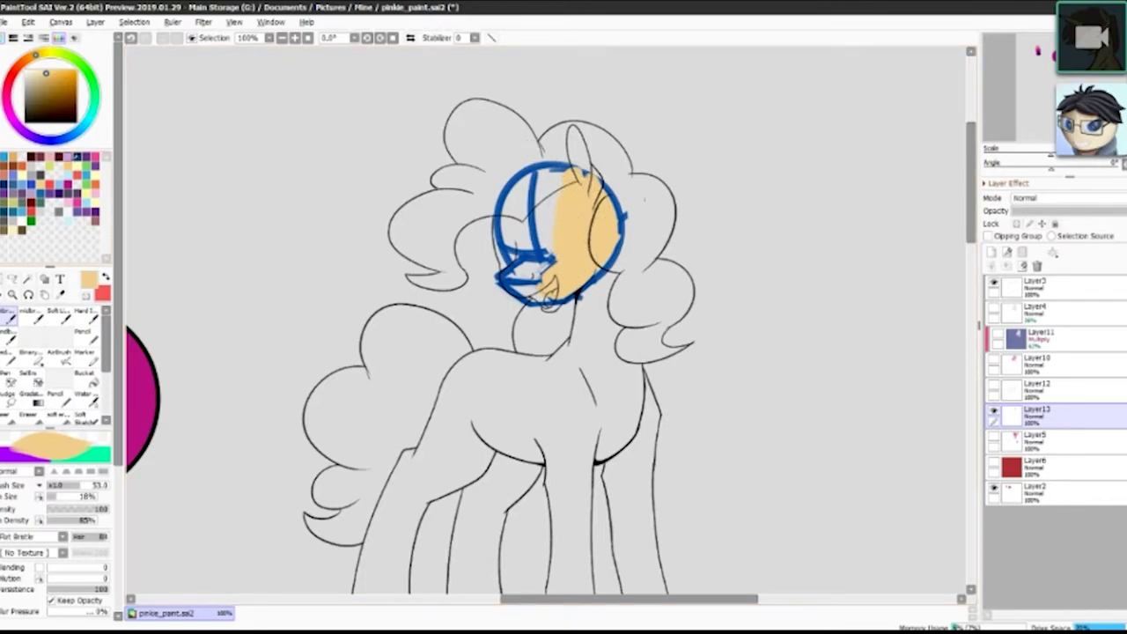
pyautogui.click(77, 164)
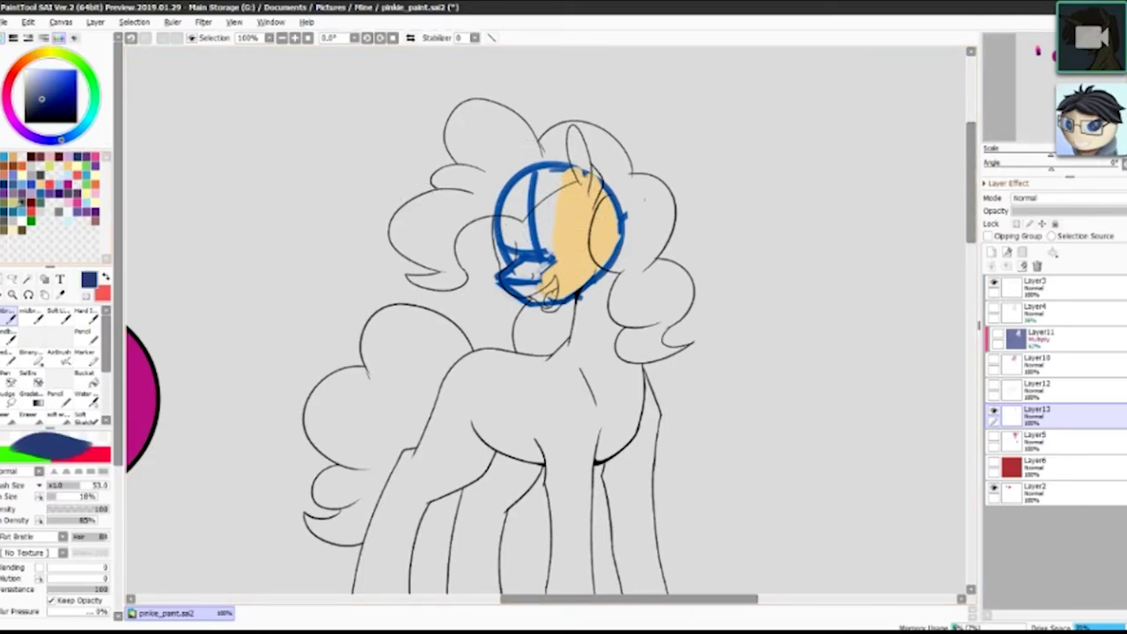
pyautogui.click(14, 205)
pyautogui.moveTo(585, 173)
pyautogui.mouseDown()
pyautogui.moveTo(553, 251)
pyautogui.moveTo(540, 245)
pyautogui.mouseUp()
pyautogui.hotkey('ctrl', 'z')
pyautogui.hotkey('ctrl', 'z')
pyautogui.moveTo(546, 141)
pyautogui.mouseDown()
pyautogui.moveTo(548, 229)
pyautogui.moveTo(554, 221)
pyautogui.moveTo(536, 231)
pyautogui.moveTo(544, 244)
pyautogui.moveTo(512, 247)
pyautogui.moveTo(498, 277)
pyautogui.moveTo(527, 258)
pyautogui.moveTo(539, 161)
pyautogui.moveTo(535, 197)
pyautogui.moveTo(539, 171)
pyautogui.moveTo(555, 174)
pyautogui.moveTo(533, 227)
pyautogui.moveTo(534, 190)
pyautogui.moveTo(504, 204)
pyautogui.moveTo(511, 258)
pyautogui.mouseUp()
# - Paint the far side plane of the head in pink and the underside of the muzzle in blue
pyautogui.click(95, 158)
pyautogui.moveTo(511, 211)
pyautogui.mouseDown()
pyautogui.moveTo(509, 229)
pyautogui.moveTo(508, 150)
pyautogui.moveTo(502, 210)
pyautogui.mouseUp()
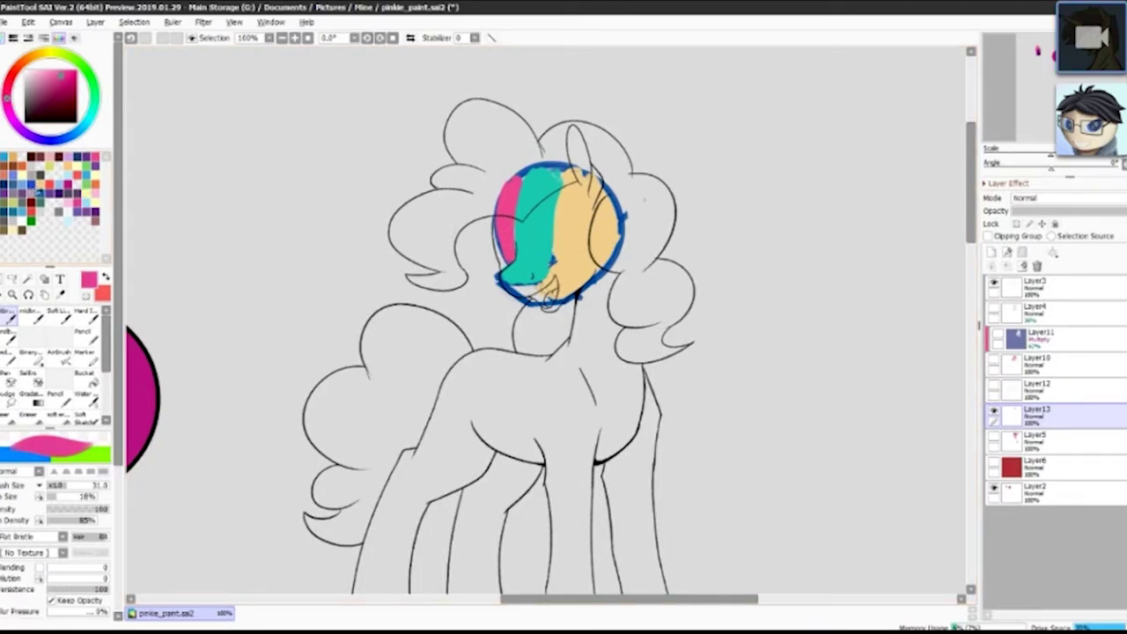
pyautogui.click(48, 185)
pyautogui.moveTo(503, 283)
pyautogui.mouseDown()
pyautogui.moveTo(516, 259)
pyautogui.moveTo(546, 298)
pyautogui.mouseUp()
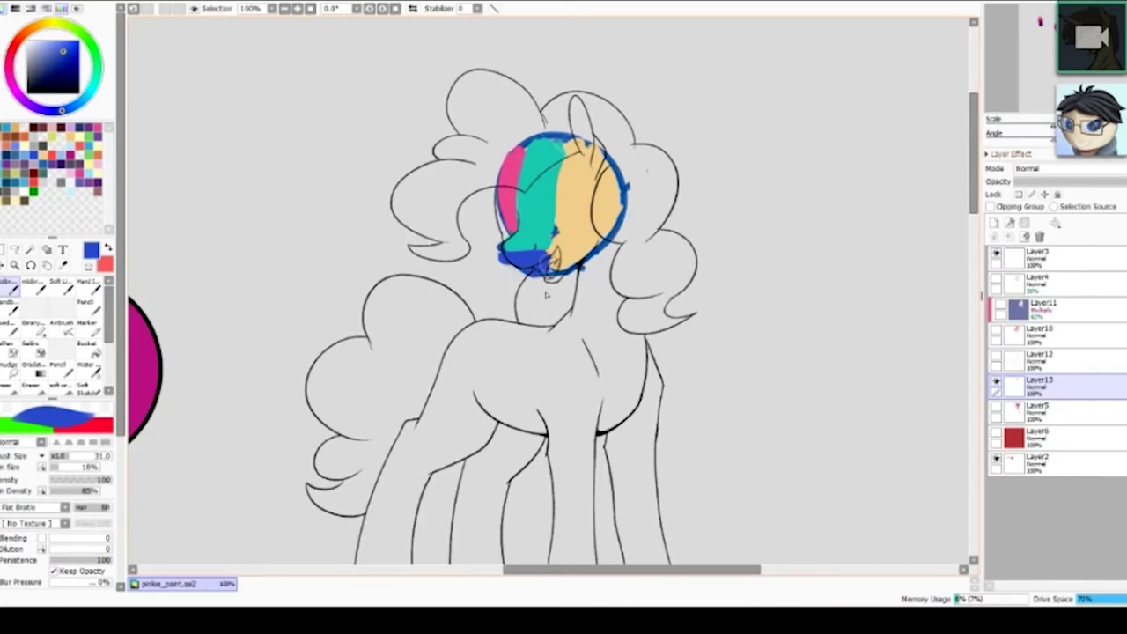
pyautogui.moveTo(551, 257); pyautogui.dragTo(549, 269)
# - Refine the borders between the blue, teal and light orange planes around the muzzle with colours sampled from them
pyautogui.rightClick(569, 245)
pyautogui.rightClick(513, 246)
pyautogui.press('-')
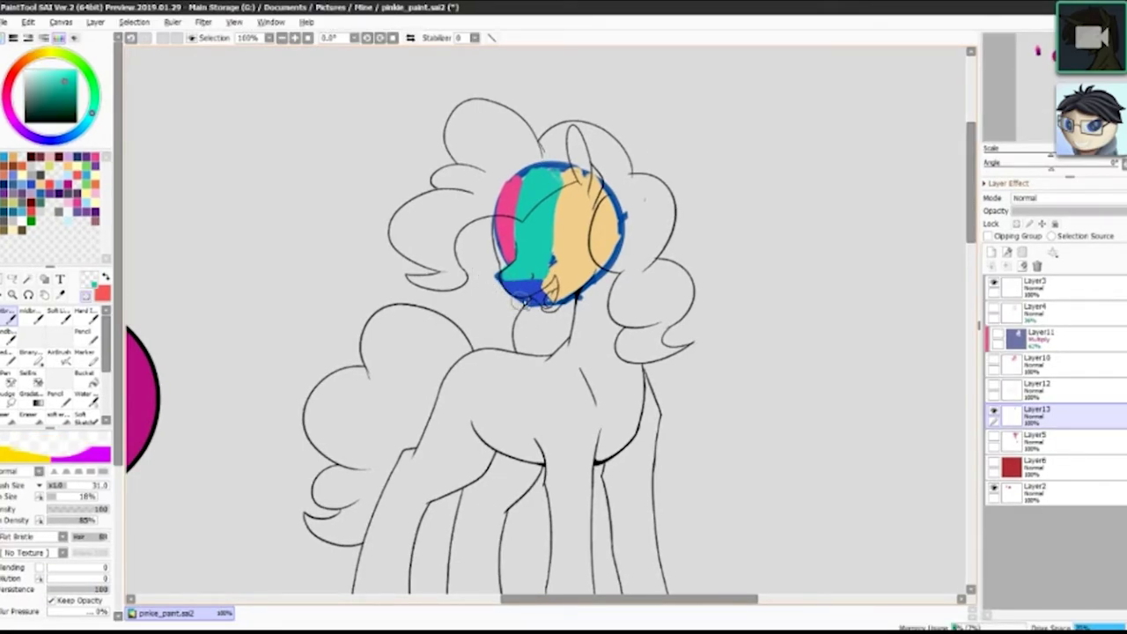
pyautogui.keyDown('alt'); pyautogui.click(527, 293); pyautogui.keyUp('alt')
pyautogui.moveTo(529, 280); pyautogui.dragTo(535, 285)
pyautogui.rightClick(556, 277)
pyautogui.moveTo(559, 246); pyautogui.dragTo(555, 265)
pyautogui.rightClick(540, 264)
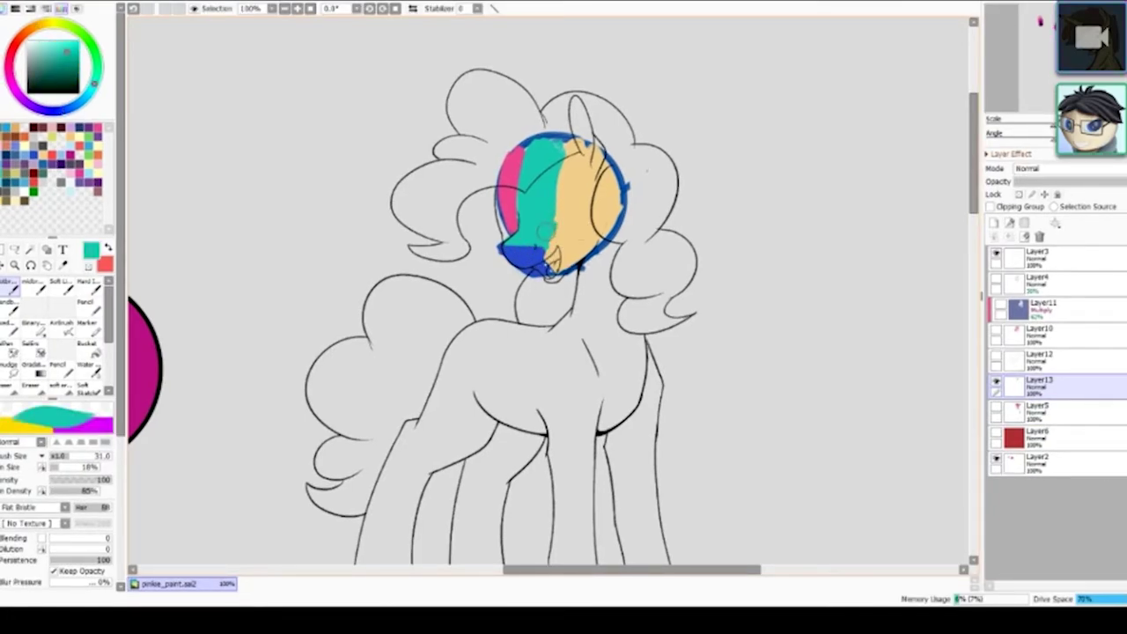
# - Even out the upper border between the teal and light orange planes with their sampled colours
pyautogui.moveTo(558, 183); pyautogui.dragTo(558, 217)
pyautogui.rightClick(576, 172)
pyautogui.moveTo(568, 157); pyautogui.dragTo(567, 218)
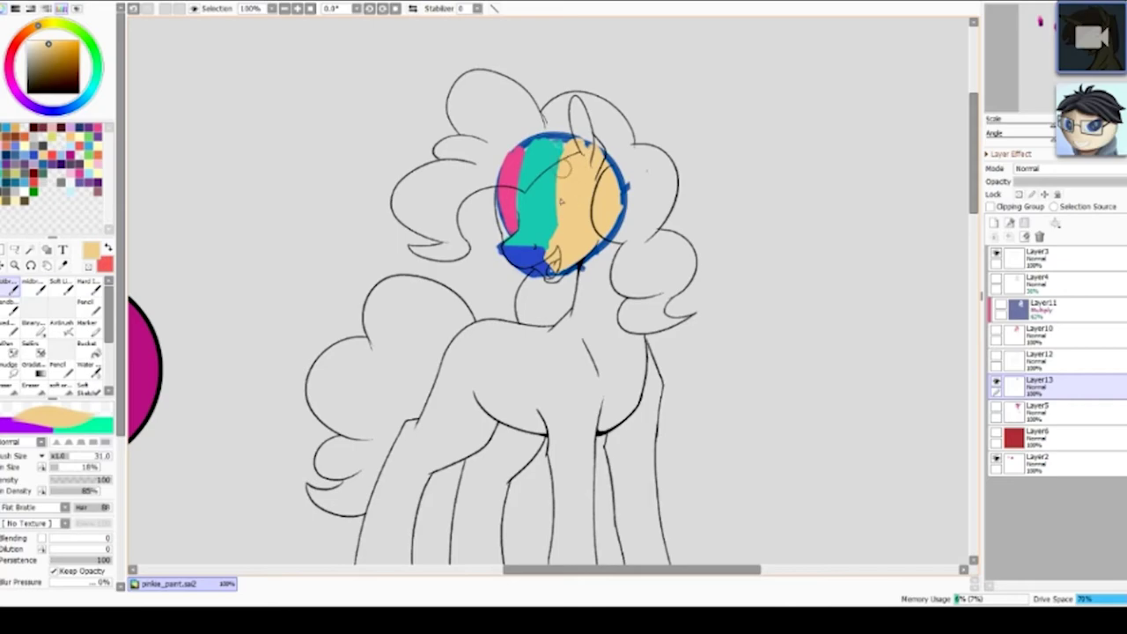
pyautogui.rightClick(548, 172)
pyautogui.moveTo(555, 153); pyautogui.dragTo(567, 239)
pyautogui.hotkey('ctrl', 'z')
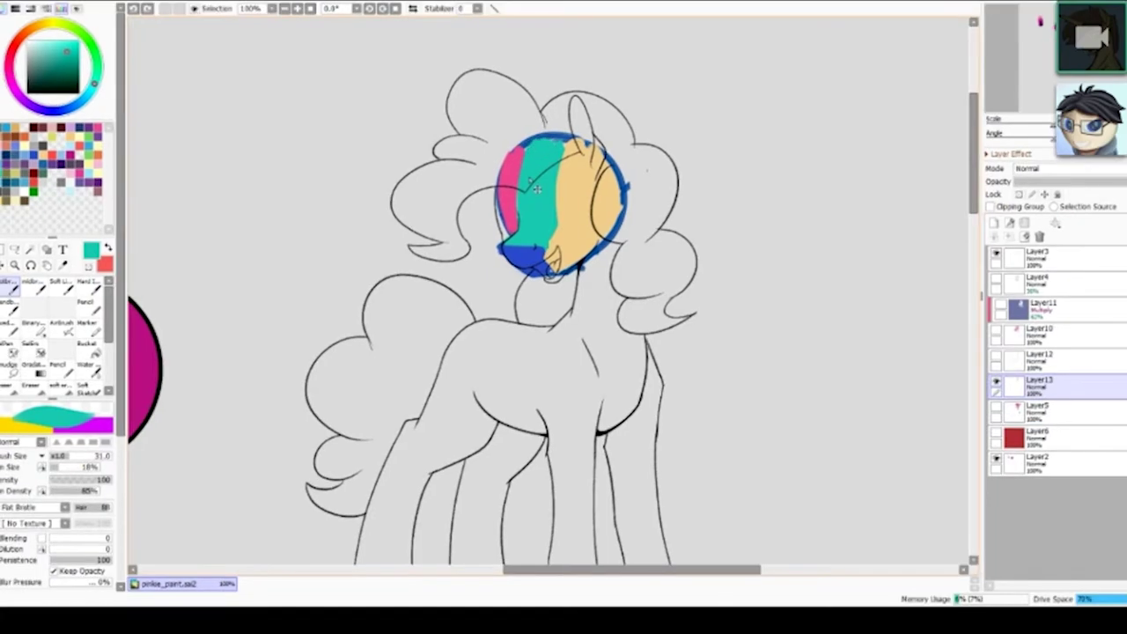
# - Extend the teal over the blue outline at the crown and straighten the teal-orange border down to the muzzle
pyautogui.moveTo(534, 146)
pyautogui.mouseDown()
pyautogui.moveTo(563, 142)
pyautogui.moveTo(529, 144)
pyautogui.mouseUp()
pyautogui.rightClick(514, 170)
pyautogui.hotkey('ctrl', 'z')
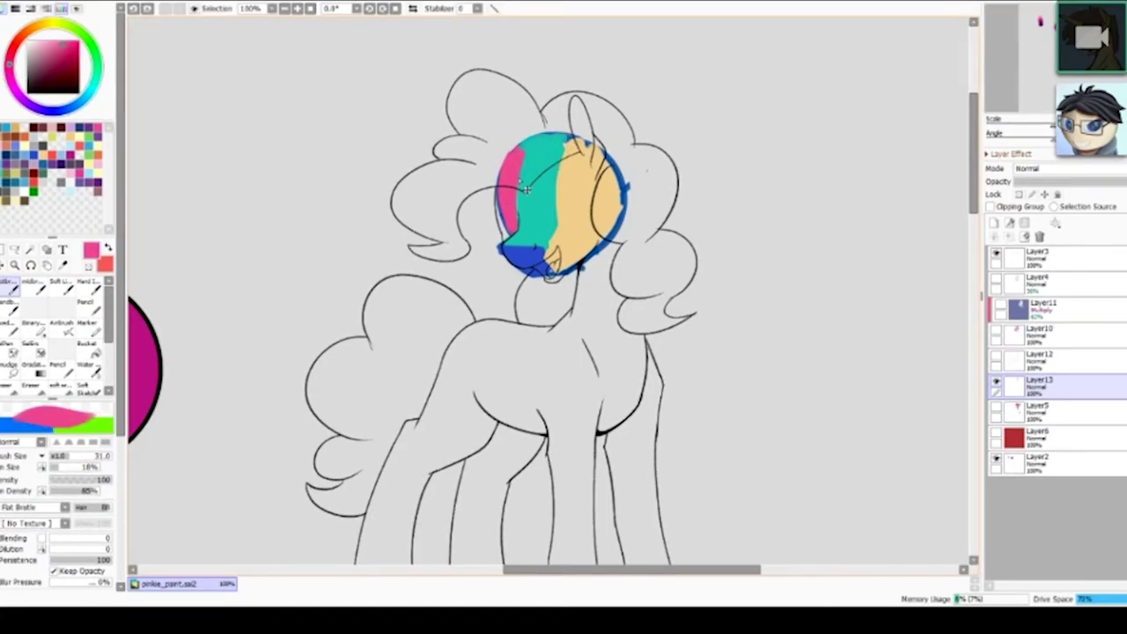
pyautogui.keyDown('alt'); pyautogui.click(542, 141); pyautogui.keyUp('alt')
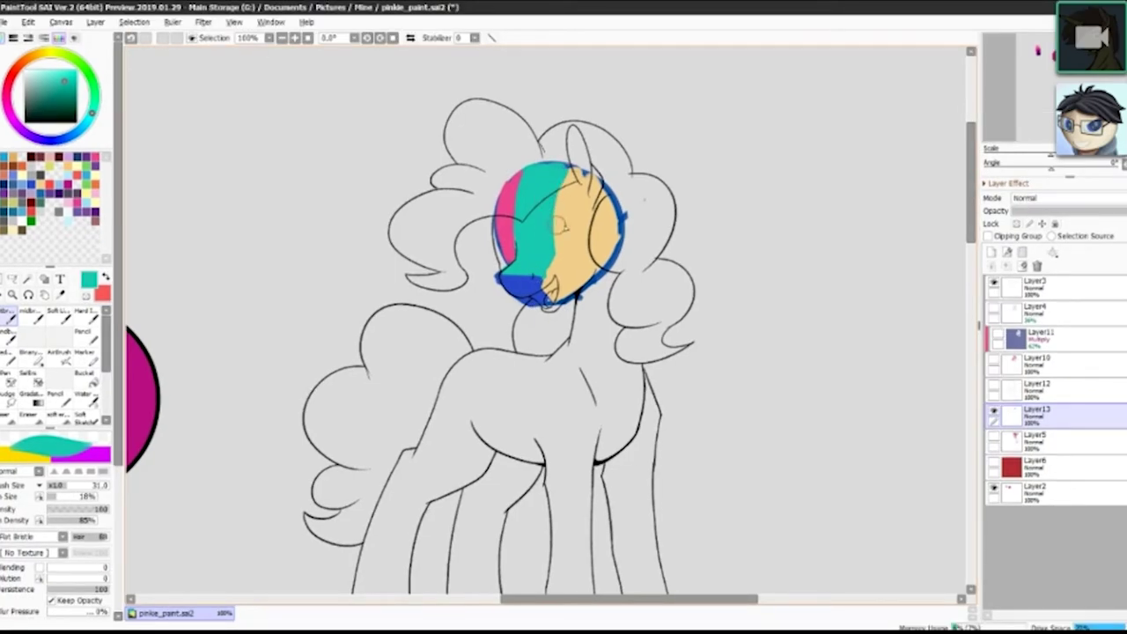
pyautogui.keyDown('alt'); pyautogui.click(572, 148); pyautogui.keyUp('alt')
pyautogui.keyDown('alt'); pyautogui.click(552, 230); pyautogui.keyUp('alt')
pyautogui.moveTo(562, 179); pyautogui.dragTo(556, 226)
pyautogui.keyDown('alt'); pyautogui.click(591, 242); pyautogui.keyUp('alt')
pyautogui.moveTo(553, 269); pyautogui.dragTo(556, 297)
pyautogui.keyDown('alt'); pyautogui.click(533, 286); pyautogui.keyUp('alt')
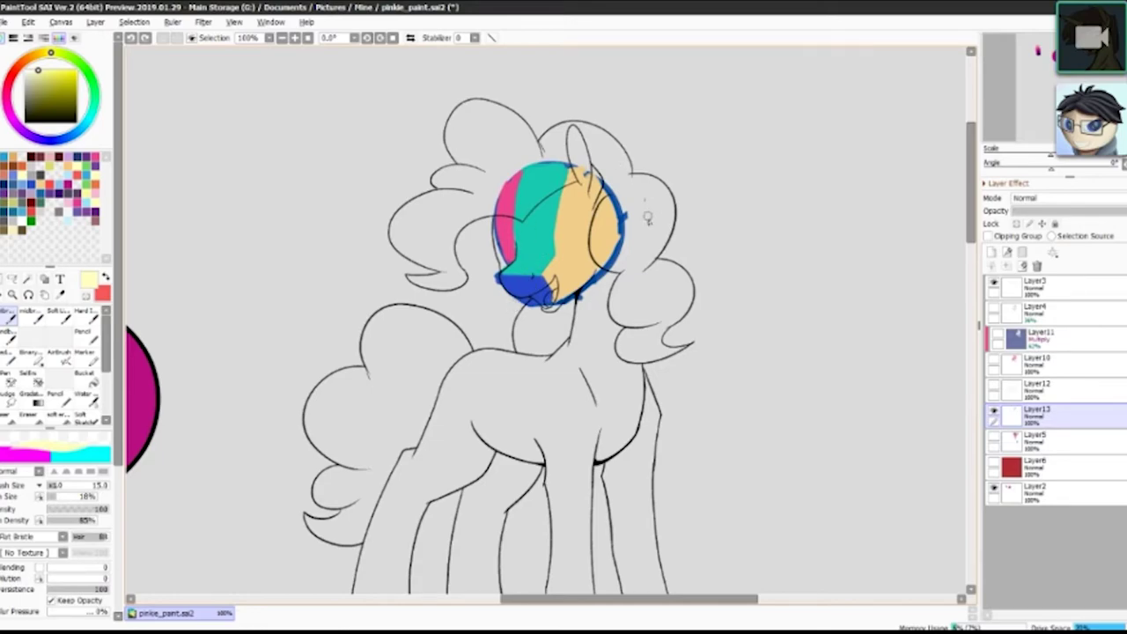
# - Draw a pale yellow light-direction arrow pointing at the back of the head with brush size 15
pyautogui.moveTo(602, 214); pyautogui.dragTo(694, 176)
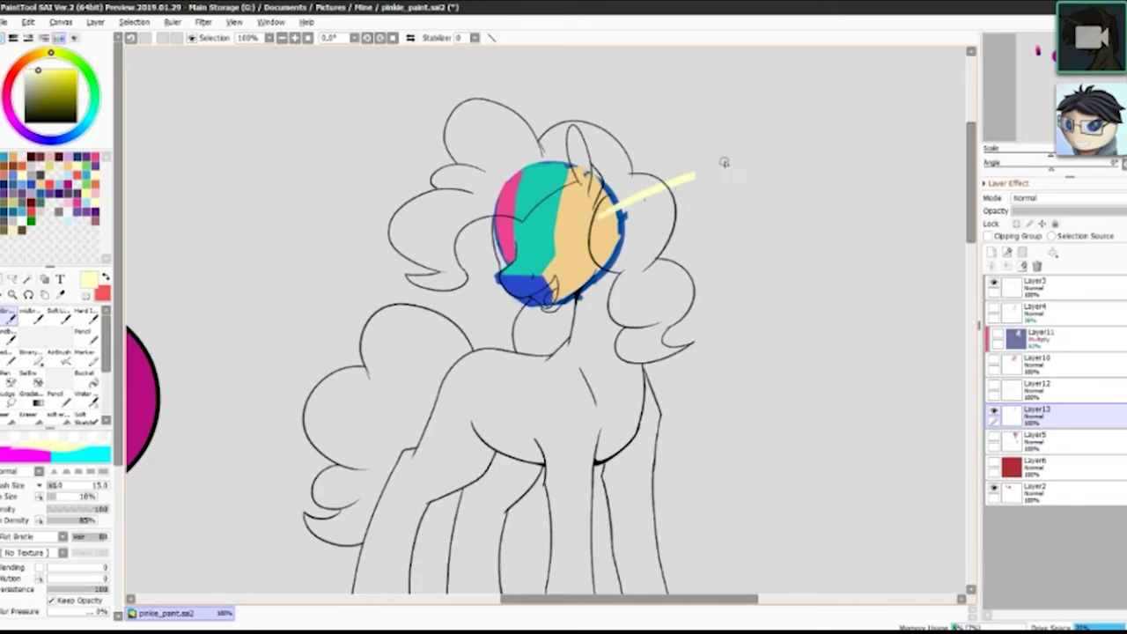
pyautogui.moveTo(667, 151); pyautogui.dragTo(702, 163)
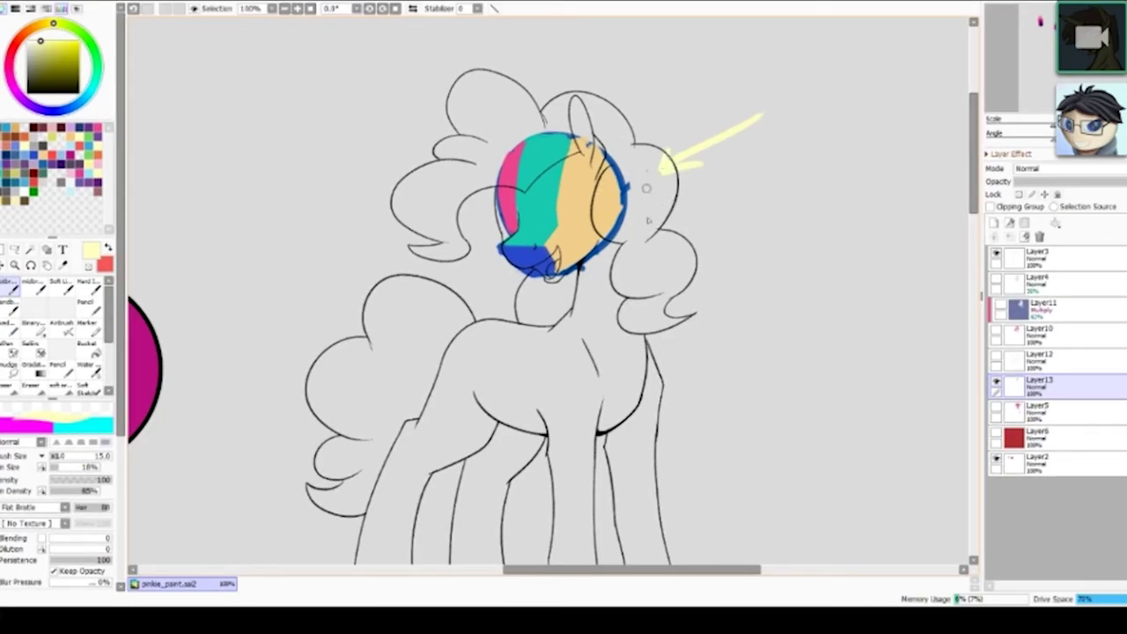
# - Mark the light orange side plane with temporary pale yellow strokes and undo them, keeping the light arrow complete
pyautogui.moveTo(587, 153); pyautogui.dragTo(570, 254)
pyautogui.hotkey('ctrl', 'z')
pyautogui.moveTo(584, 154)
pyautogui.mouseDown()
pyautogui.moveTo(594, 227)
pyautogui.moveTo(611, 169)
pyautogui.mouseUp()
pyautogui.moveTo(584, 144)
pyautogui.mouseDown()
pyautogui.moveTo(609, 201)
pyautogui.moveTo(551, 242)
pyautogui.mouseUp()
pyautogui.moveTo(575, 231); pyautogui.dragTo(563, 253)
pyautogui.moveTo(607, 230); pyautogui.dragTo(598, 246)
pyautogui.hotkey('ctrl', 'z')
pyautogui.hotkey('ctrl', 'z')
pyautogui.hotkey('ctrl', 'z')
pyautogui.hotkey('ctrl', 'z')
pyautogui.hotkey('ctrl', 'z')
pyautogui.hotkey('ctrl', 'z')
pyautogui.hotkey('ctrl', 'z')
pyautogui.hotkey('ctrl', 'z')
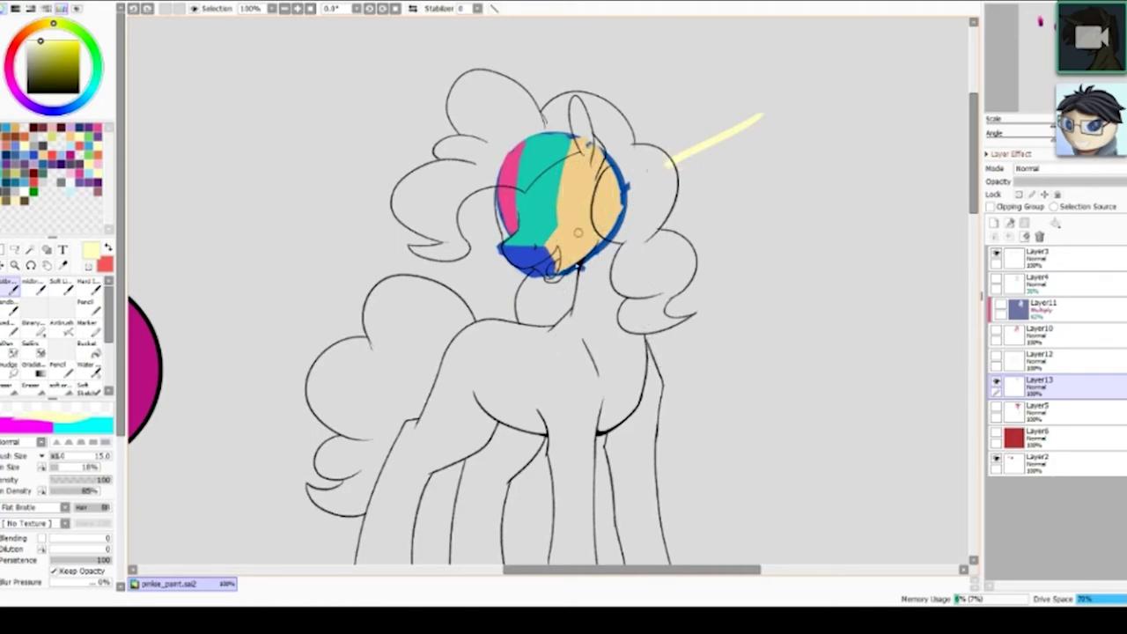
pyautogui.hotkey('ctrl', 'y')
pyautogui.hotkey('ctrl', 'z')
pyautogui.hotkey('ctrl', 'y')
# - Mark the teal and pink planes with temporary pale yellow strokes and undo them
pyautogui.moveTo(556, 143)
pyautogui.mouseDown()
pyautogui.moveTo(552, 215)
pyautogui.moveTo(543, 159)
pyautogui.moveTo(528, 234)
pyautogui.mouseUp()
pyautogui.moveTo(524, 163)
pyautogui.mouseDown()
pyautogui.moveTo(510, 251)
pyautogui.moveTo(537, 262)
pyautogui.mouseUp()
pyautogui.hotkey('ctrl', 'z')
pyautogui.hotkey('ctrl', 'z')
pyautogui.hotkey('ctrl', 'z')
pyautogui.hotkey('ctrl', 'z')
pyautogui.hotkey('ctrl', 'z')
pyautogui.moveTo(543, 146)
pyautogui.mouseDown()
pyautogui.moveTo(526, 269)
pyautogui.moveTo(535, 275)
pyautogui.mouseUp()
pyautogui.hotkey('ctrl', 'z')
pyautogui.hotkey('ctrl', 'z')
pyautogui.hotkey('ctrl', 'z')
pyautogui.moveTo(512, 176)
pyautogui.mouseDown()
pyautogui.moveTo(509, 238)
pyautogui.moveTo(502, 227)
pyautogui.mouseUp()
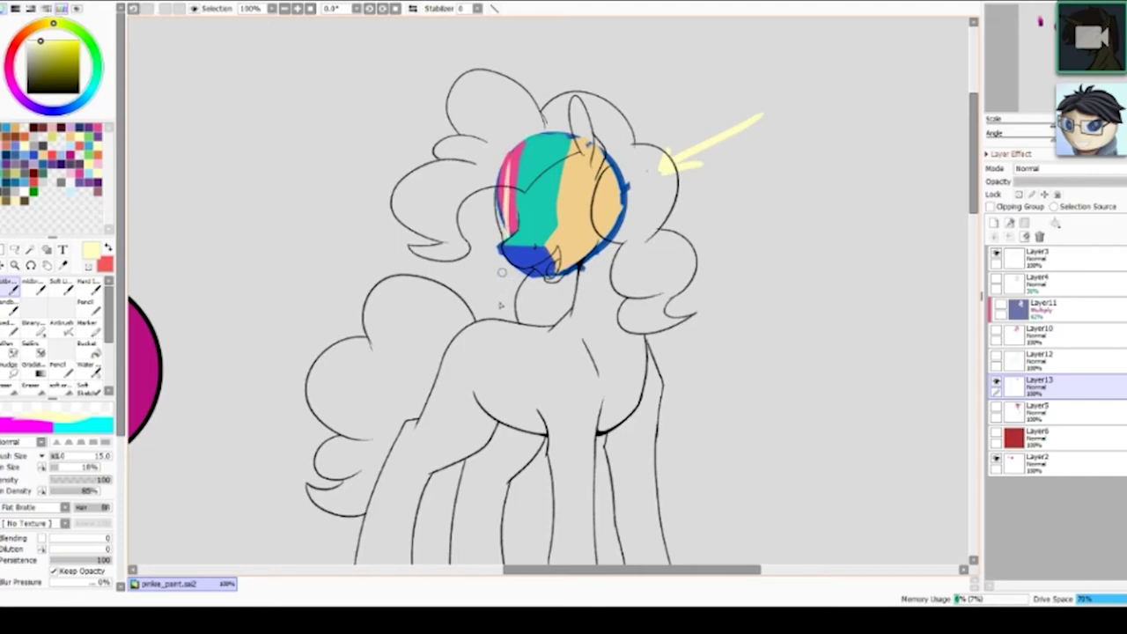
pyautogui.hotkey('ctrl', 'z')
pyautogui.hotkey('ctrl', 'z')
# - Touch up the pink plane and extend the light orange over the blue outline along the rear of the head
pyautogui.rightClick(508, 207)
pyautogui.moveTo(510, 205); pyautogui.dragTo(505, 235)
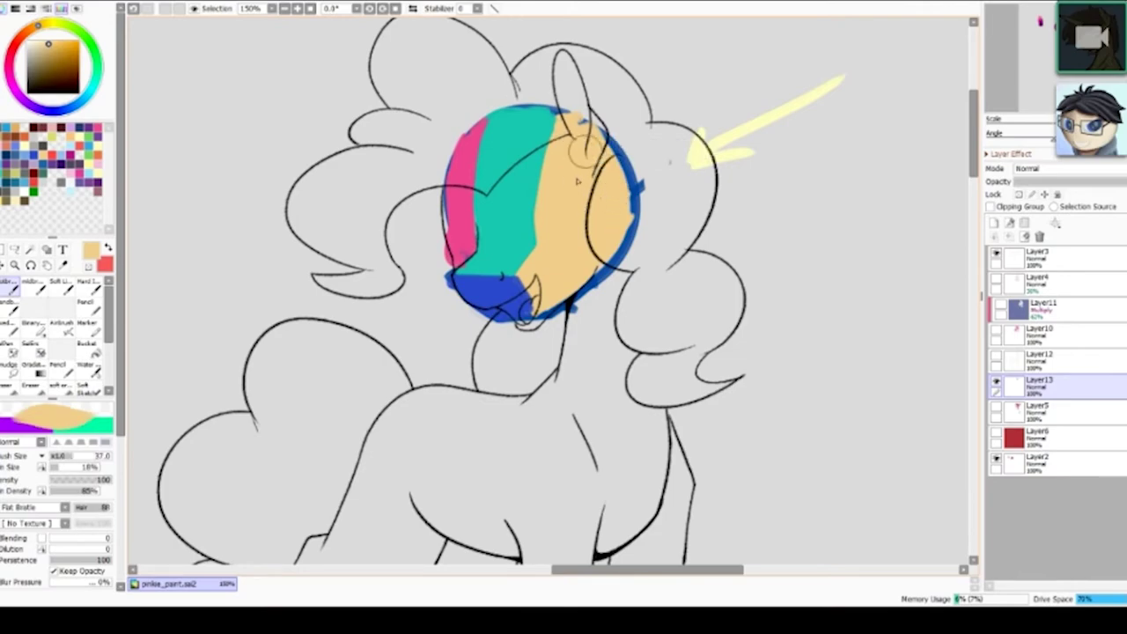
pyautogui.moveTo(586, 151)
pyautogui.mouseDown()
pyautogui.moveTo(623, 189)
pyautogui.moveTo(604, 272)
pyautogui.moveTo(567, 277)
pyautogui.moveTo(571, 289)
pyautogui.mouseUp()
pyautogui.press('[')
pyautogui.press('[')
pyautogui.press('[')
pyautogui.moveTo(635, 247); pyautogui.dragTo(645, 247)
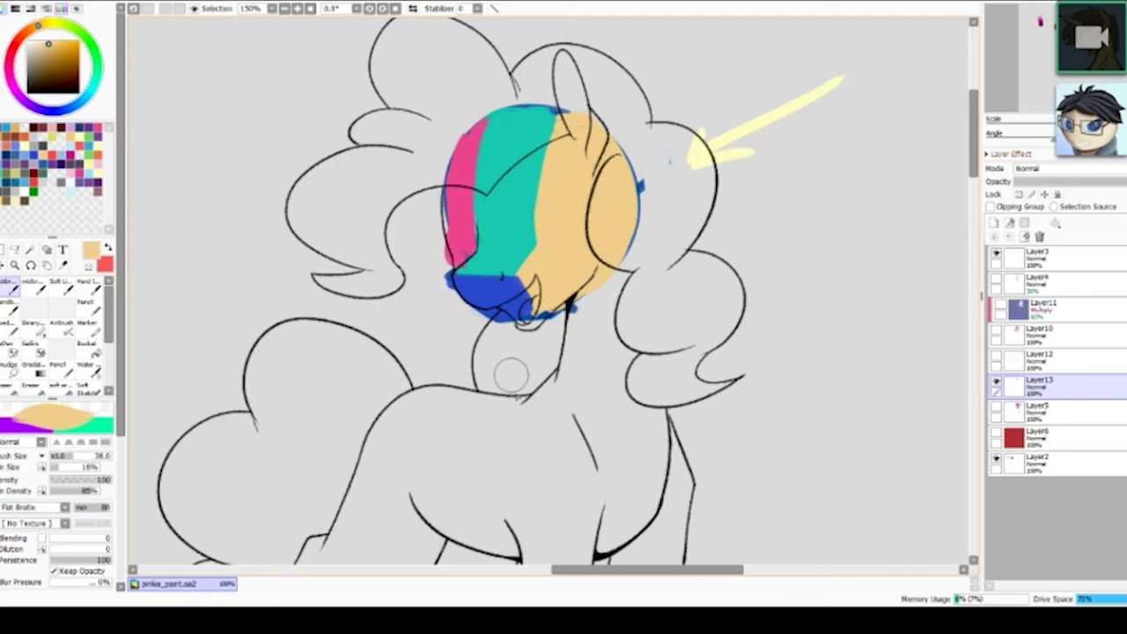
# - Fill the pink plane out to the front edge of the face in its sampled colour with brush size 28
pyautogui.click(105, 263)
pyautogui.press('[')
pyautogui.press('[')
pyautogui.press('[')
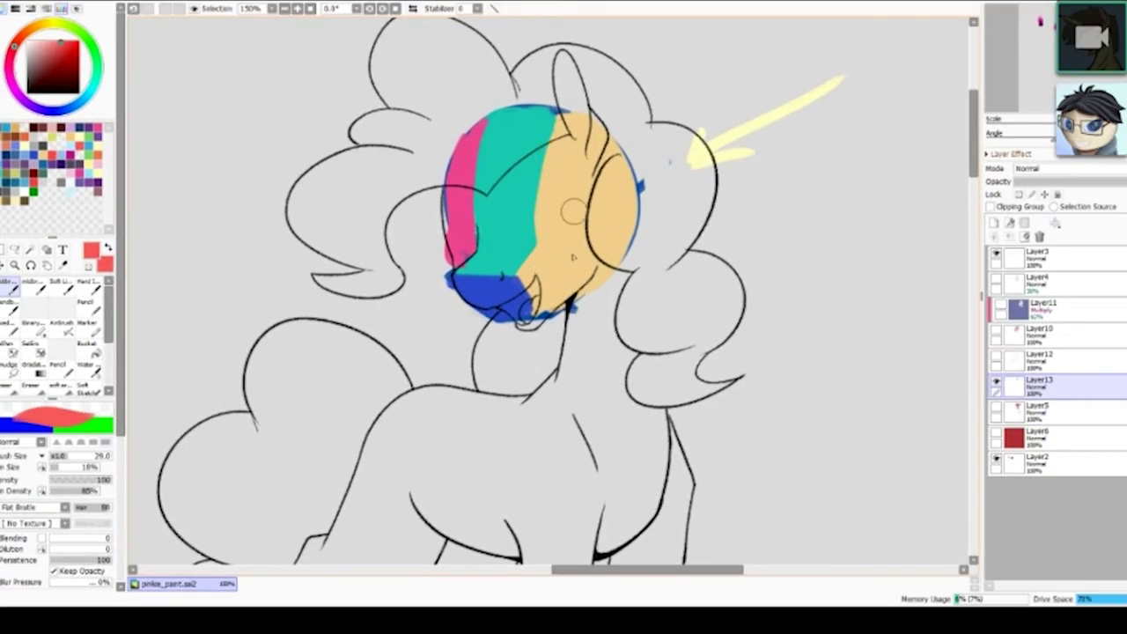
pyautogui.moveTo(542, 188)
pyautogui.mouseDown()
pyautogui.moveTo(530, 189)
pyautogui.moveTo(540, 189)
pyautogui.mouseUp()
pyautogui.keyDown('alt'); pyautogui.click(524, 200); pyautogui.keyUp('alt')
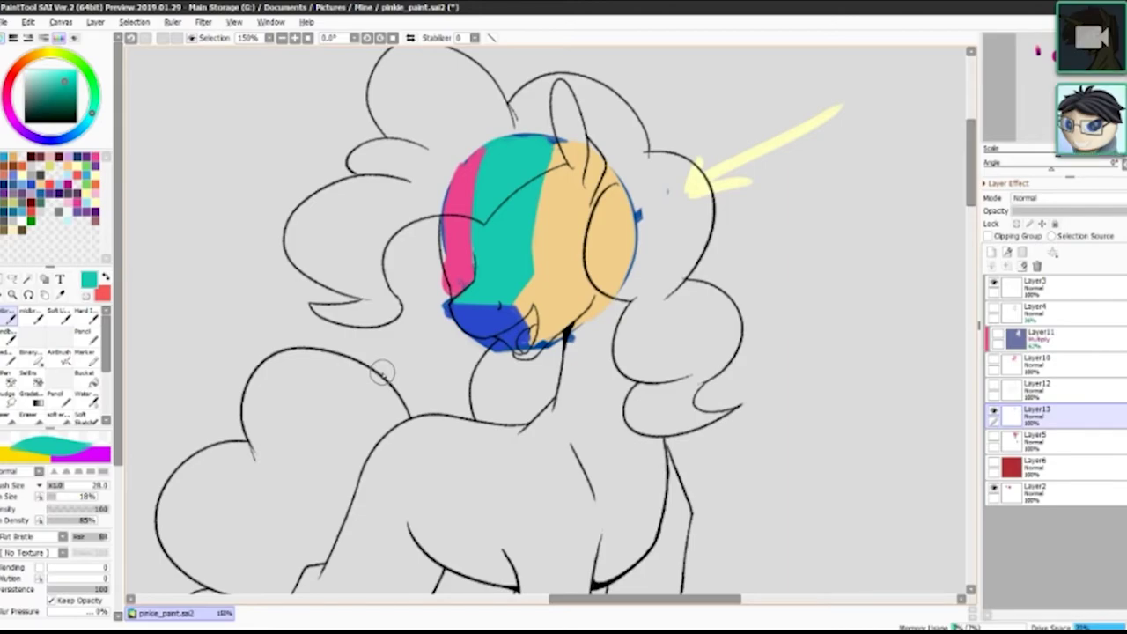
pyautogui.keyDown('alt'); pyautogui.click(460, 251); pyautogui.keyUp('alt')
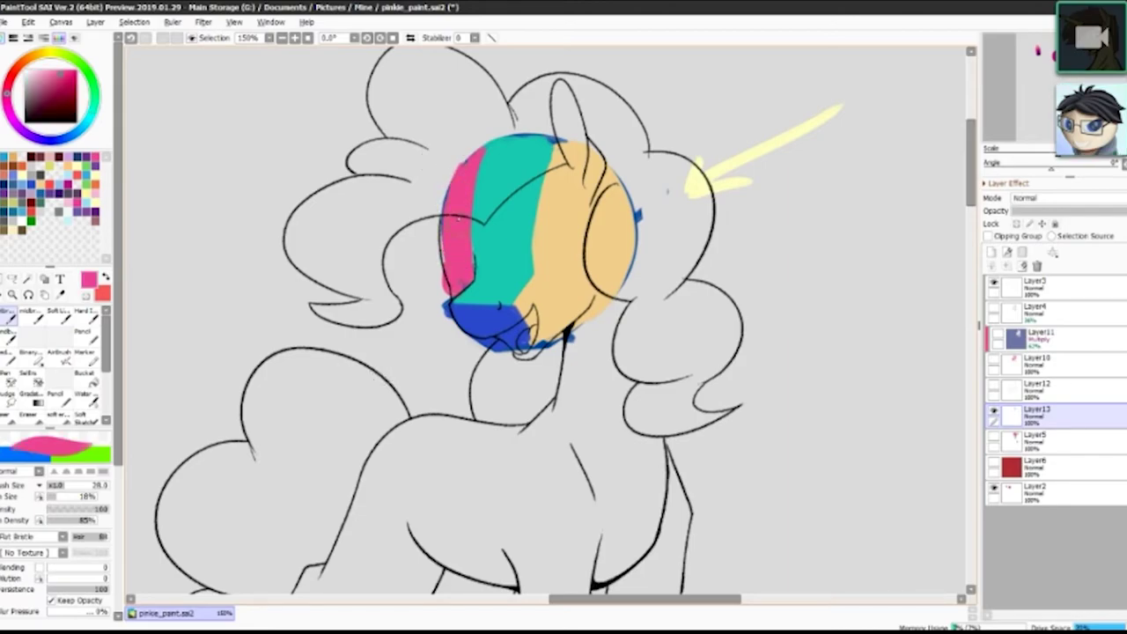
pyautogui.moveTo(440, 262); pyautogui.dragTo(450, 297)
pyautogui.moveTo(371, 361)
pyautogui.mouseDown()
pyautogui.moveTo(434, 310)
pyautogui.moveTo(440, 336)
pyautogui.mouseUp()
pyautogui.hotkey('ctrl', 'z')
pyautogui.hotkey('ctrl', 'z')
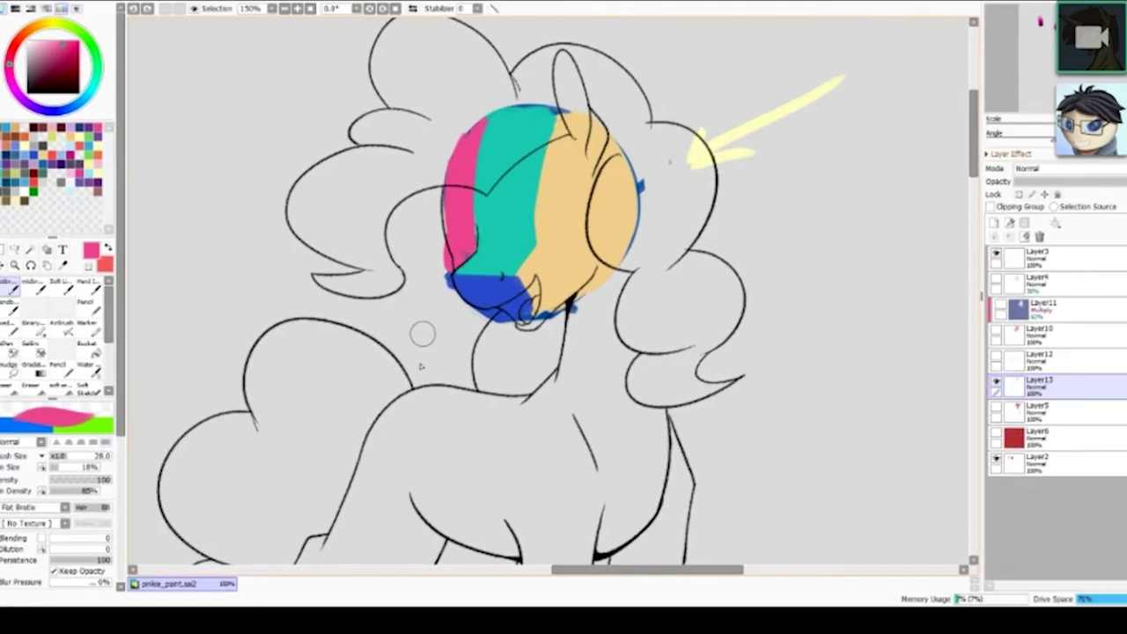
pyautogui.keyDown('ctrl'); pyautogui.keyDown('alt'); pyautogui.moveTo(491, 313); pyautogui.dragTo(483, 287); pyautogui.keyUp('alt'); pyautogui.keyUp('ctrl')
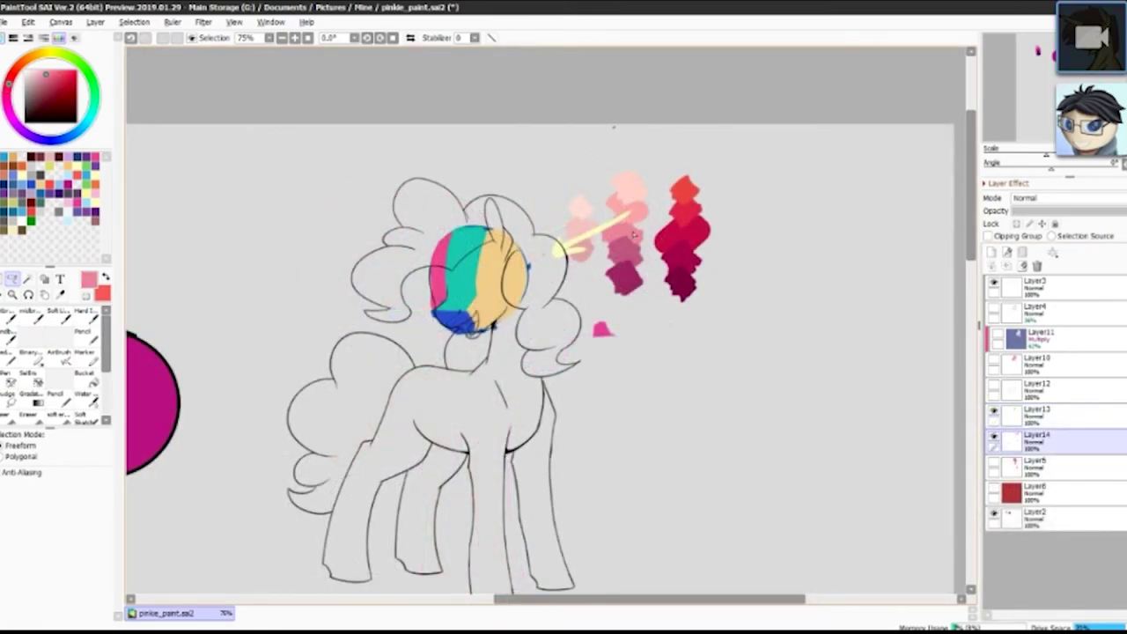
# - Switch to the Pencil brush and move Layer14 above Layer13
pyautogui.click(93, 340)
pyautogui.click(994, 436)
pyautogui.click(995, 440)
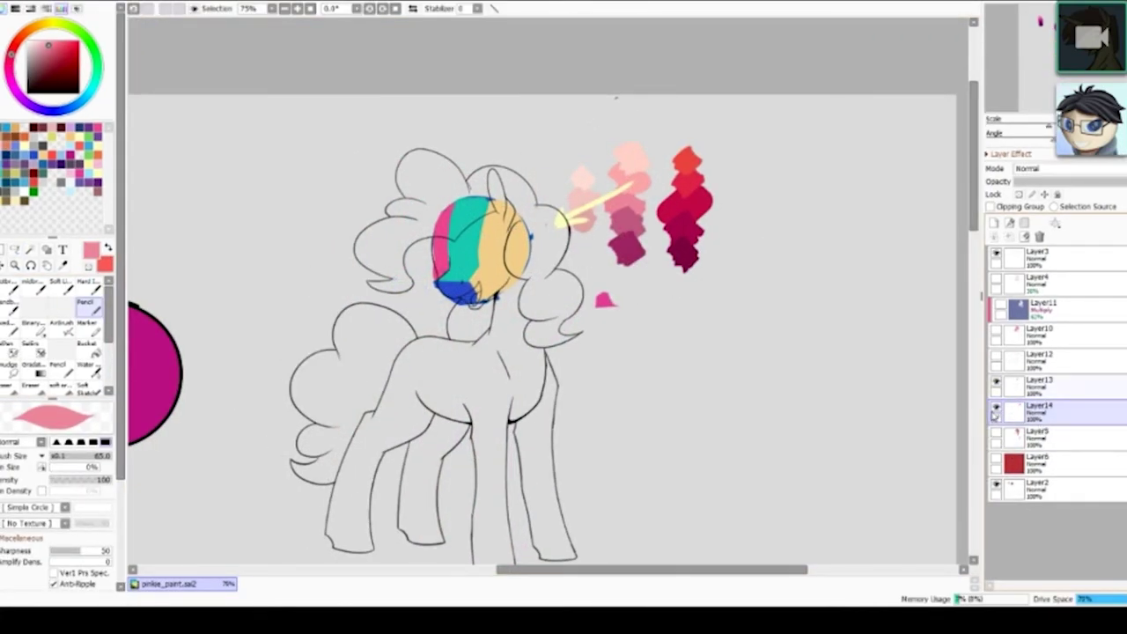
pyautogui.moveTo(1041, 418); pyautogui.dragTo(1040, 379)
pyautogui.scroll(1, 636, 209)
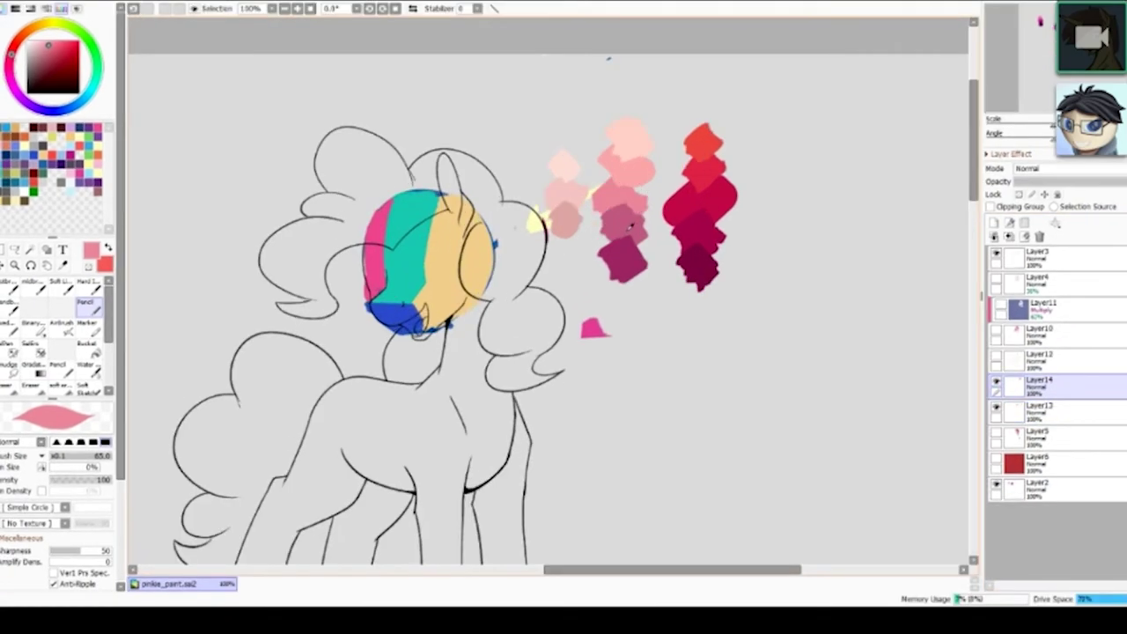
# - Paint the head's side plane in medium pink and the front plane in the sampled mauve on Layer14, using brush size 67
pyautogui.moveTo(489, 261)
pyautogui.mouseDown()
pyautogui.moveTo(475, 262)
pyautogui.moveTo(489, 262)
pyautogui.mouseUp()
pyautogui.moveTo(455, 221)
pyautogui.mouseDown()
pyautogui.moveTo(462, 296)
pyautogui.moveTo(428, 322)
pyautogui.moveTo(428, 363)
pyautogui.moveTo(460, 316)
pyautogui.moveTo(447, 338)
pyautogui.mouseUp()
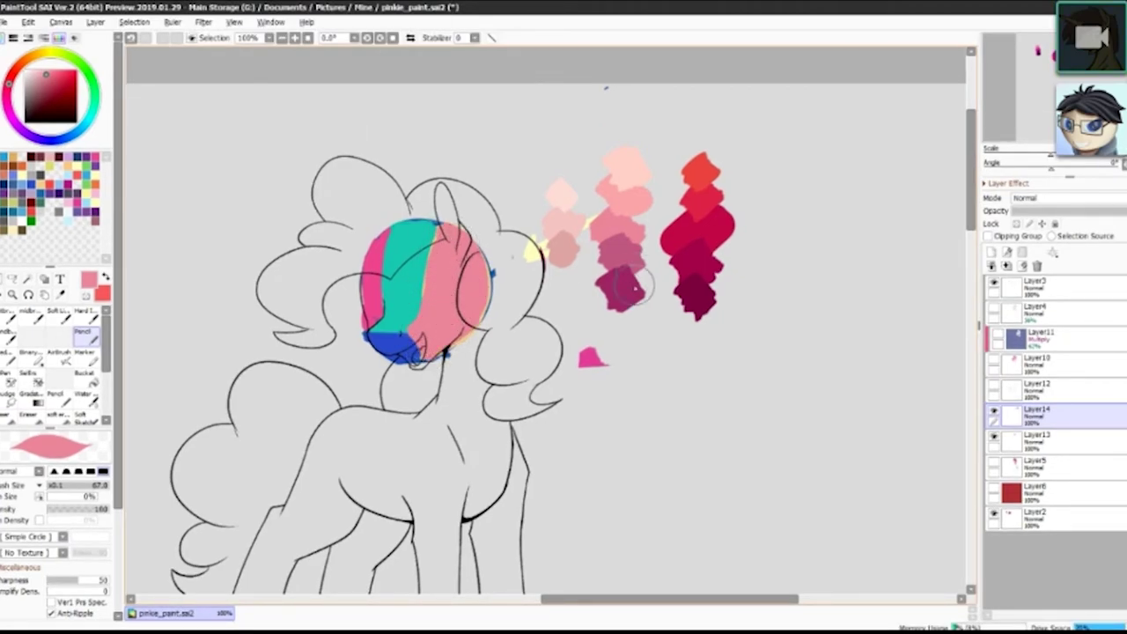
pyautogui.rightClick(620, 254)
pyautogui.moveTo(427, 249)
pyautogui.mouseDown()
pyautogui.moveTo(426, 279)
pyautogui.moveTo(411, 283)
pyautogui.moveTo(398, 250)
pyautogui.moveTo(407, 309)
pyautogui.moveTo(386, 336)
pyautogui.moveTo(398, 326)
pyautogui.moveTo(417, 354)
pyautogui.moveTo(405, 345)
pyautogui.mouseUp()
# - Paint the far side plane of the face in the dark magenta sampled from the palette, refining it with brush size 24
pyautogui.rightClick(620, 288)
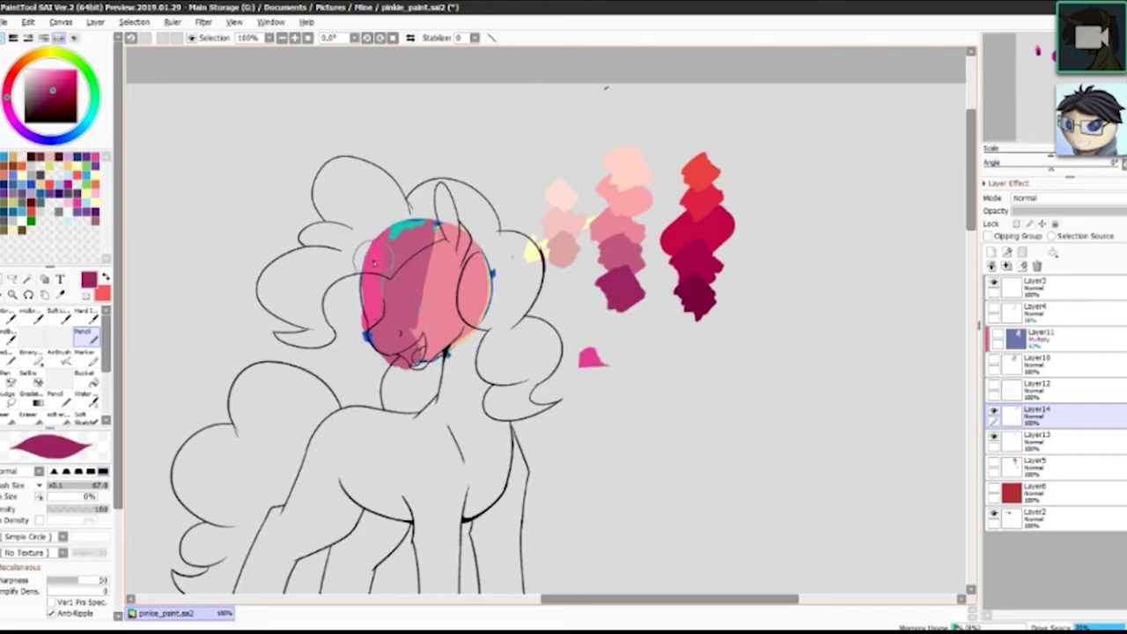
pyautogui.moveTo(373, 262)
pyautogui.mouseDown()
pyautogui.moveTo(376, 294)
pyautogui.moveTo(376, 251)
pyautogui.moveTo(377, 317)
pyautogui.mouseUp()
pyautogui.hotkey('ctrl', 'z')
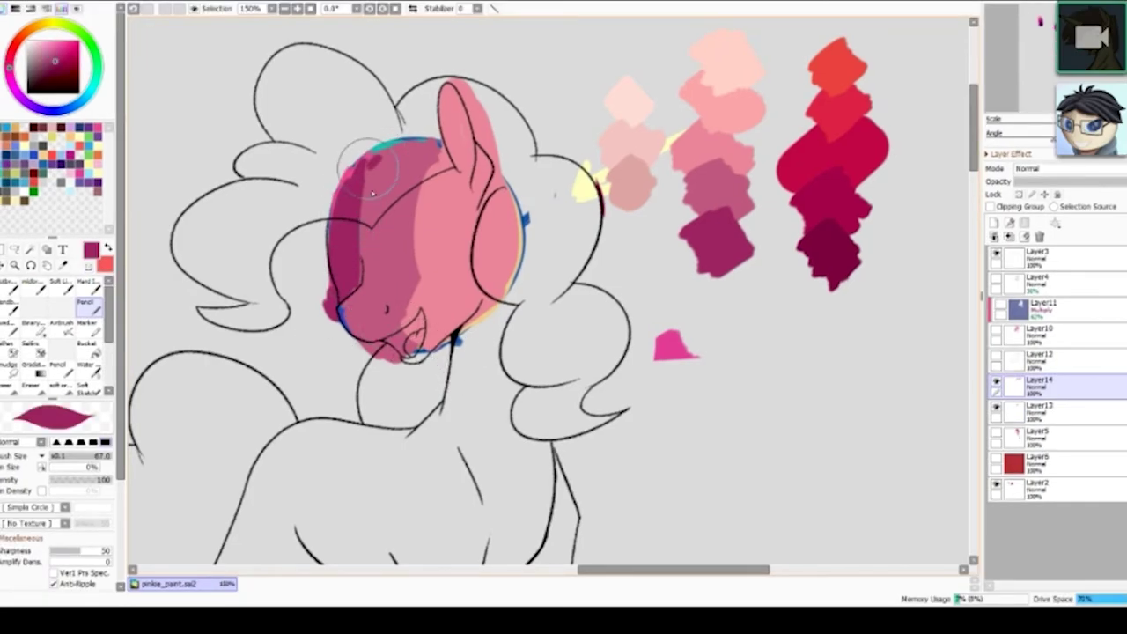
pyautogui.hotkey('ctrl', 'z')
pyautogui.moveTo(357, 217)
pyautogui.mouseDown()
pyautogui.moveTo(342, 249)
pyautogui.moveTo(352, 267)
pyautogui.moveTo(364, 220)
pyautogui.mouseUp()
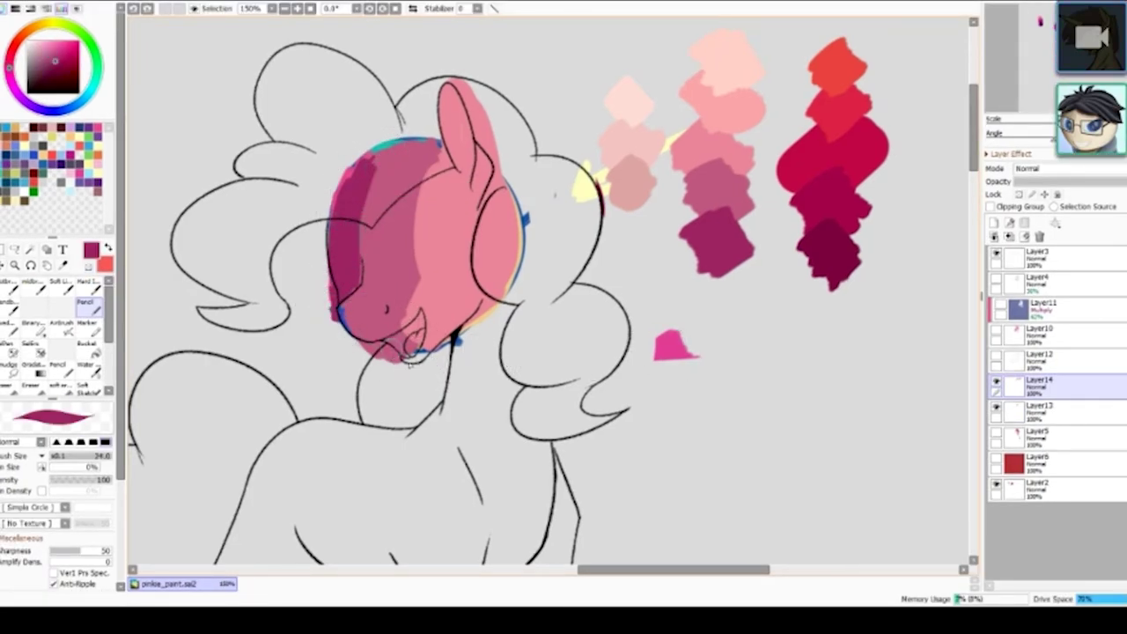
pyautogui.click(9, 286)
pyautogui.moveTo(504, 218); pyautogui.dragTo(511, 218)
pyautogui.rightClick(435, 209)
pyautogui.moveTo(435, 209); pyautogui.dragTo(420, 273)
pyautogui.hotkey('ctrl', 'z')
pyautogui.press('b')
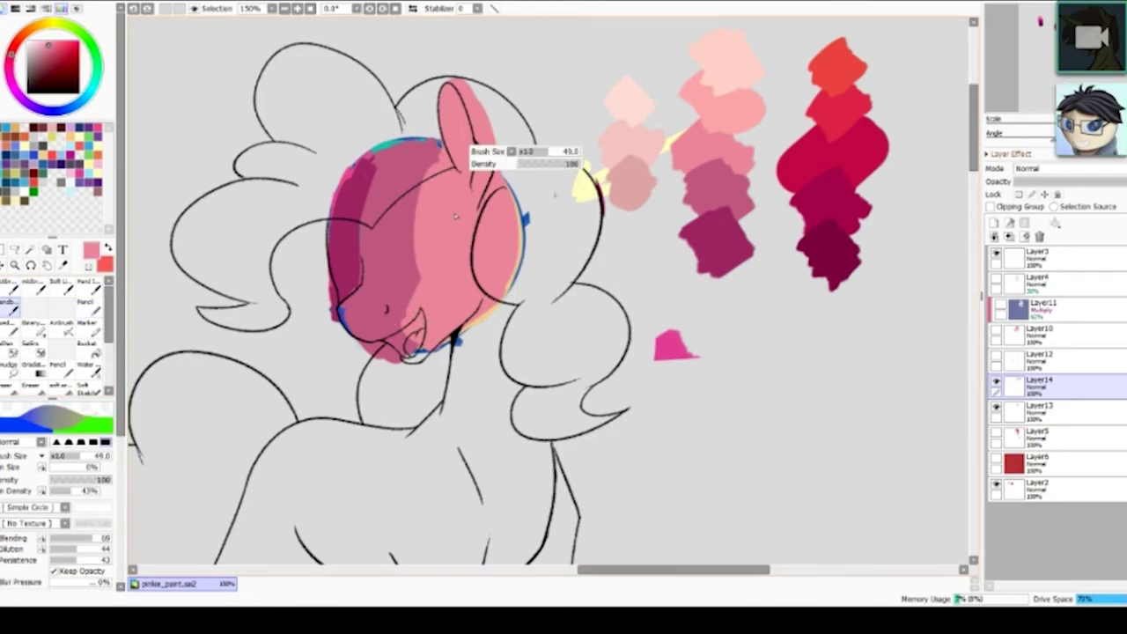
# - Blend the border between the pink side plane and the mauve front plane with sampled shades, using the blending brush from size 42
pyautogui.click(33, 286)
pyautogui.moveTo(430, 173); pyautogui.dragTo(419, 308)
pyautogui.moveTo(403, 167)
pyautogui.mouseDown()
pyautogui.moveTo(393, 268)
pyautogui.moveTo(414, 285)
pyautogui.mouseUp()
pyautogui.hotkey('ctrl', 'z')
pyautogui.rightClick(396, 255)
pyautogui.moveTo(398, 209); pyautogui.dragTo(393, 263)
pyautogui.rightClick(441, 188)
pyautogui.moveTo(440, 186); pyautogui.dragTo(432, 294)
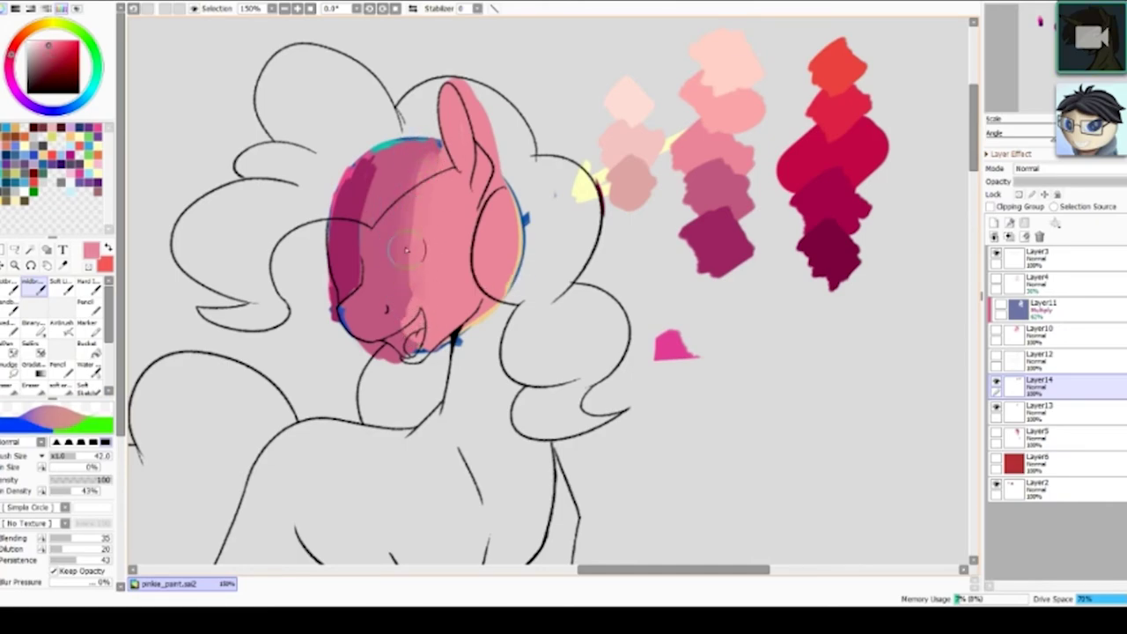
pyautogui.hotkey('ctrl', 'z')
pyautogui.moveTo(430, 189)
pyautogui.mouseDown()
pyautogui.moveTo(426, 251)
pyautogui.moveTo(421, 211)
pyautogui.moveTo(419, 240)
pyautogui.mouseUp()
pyautogui.moveTo(425, 167)
pyautogui.mouseDown()
pyautogui.moveTo(401, 249)
pyautogui.moveTo(429, 176)
pyautogui.moveTo(390, 306)
pyautogui.moveTo(414, 275)
pyautogui.moveTo(391, 335)
pyautogui.mouseUp()
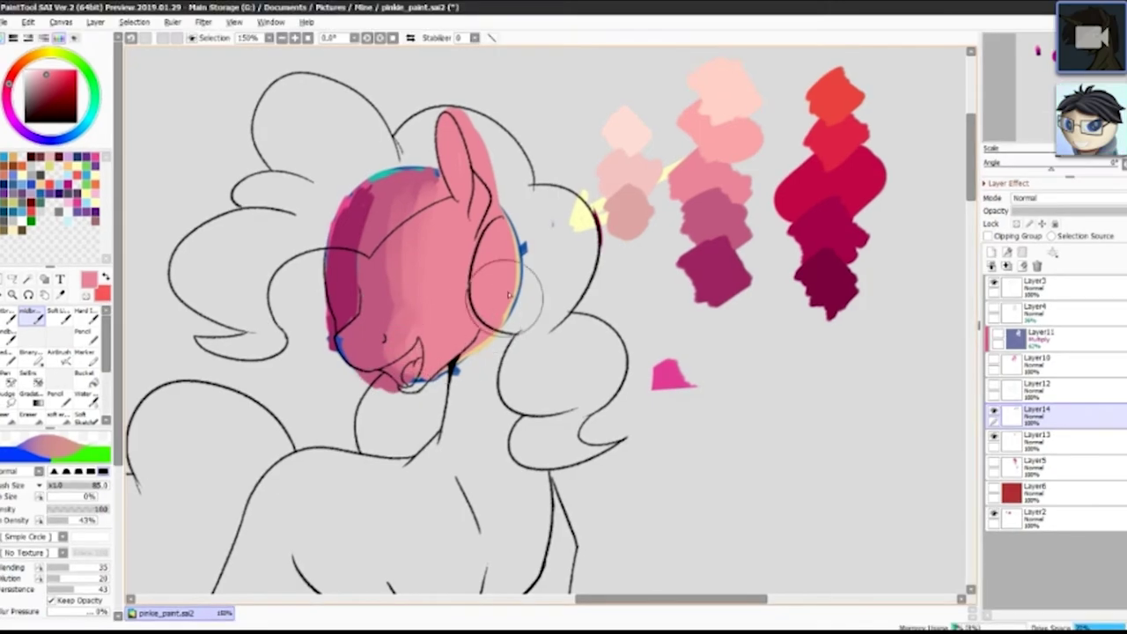
# - Add a pale pink highlight to the rear cheek and blend the dark far plane into the mauve with brush size 85
pyautogui.rightClick(725, 99)
pyautogui.moveTo(474, 231)
pyautogui.mouseDown()
pyautogui.moveTo(478, 295)
pyautogui.moveTo(493, 314)
pyautogui.moveTo(462, 306)
pyautogui.moveTo(468, 238)
pyautogui.moveTo(491, 312)
pyautogui.moveTo(478, 262)
pyautogui.moveTo(485, 234)
pyautogui.moveTo(468, 280)
pyautogui.moveTo(472, 336)
pyautogui.mouseUp()
pyautogui.rightClick(375, 238)
pyautogui.moveTo(366, 202)
pyautogui.mouseDown()
pyautogui.moveTo(360, 280)
pyautogui.moveTo(346, 236)
pyautogui.moveTo(347, 267)
pyautogui.mouseUp()
pyautogui.moveTo(313, 319); pyautogui.dragTo(331, 355)
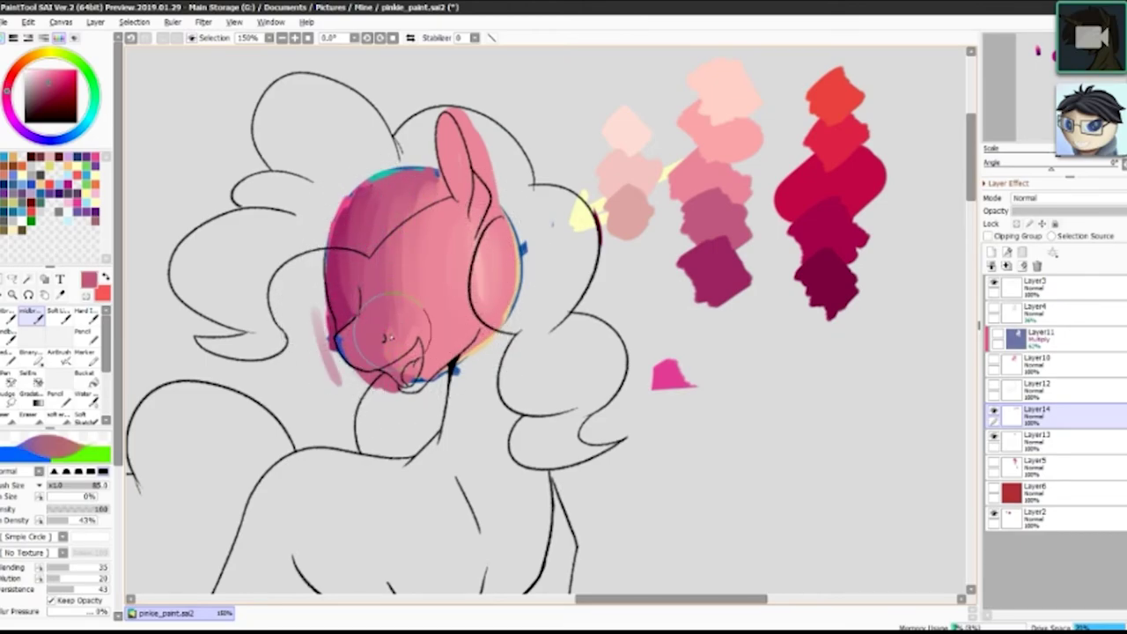
pyautogui.hotkey('ctrl', 'z')
# - Blend the dark far edge of the face just above the muzzle with a smaller brush
pyautogui.press('[')
pyautogui.press('[')
pyautogui.press('[')
pyautogui.press('[')
pyautogui.press('[')
pyautogui.press('[')
pyautogui.press('[')
pyautogui.press('[')
pyautogui.press('[')
pyautogui.press('[')
pyautogui.press('[')
pyautogui.press('[')
pyautogui.moveTo(342, 298)
pyautogui.mouseDown()
pyautogui.moveTo(331, 275)
pyautogui.moveTo(332, 310)
pyautogui.moveTo(371, 309)
pyautogui.moveTo(373, 335)
pyautogui.moveTo(365, 344)
pyautogui.moveTo(355, 324)
pyautogui.moveTo(344, 338)
pyautogui.mouseUp()
pyautogui.press(']')
# - Hide the colour-coded plane layer and blend the face's dark far plane into the mauve using sampled shades and brush size 49
pyautogui.click(996, 407)
pyautogui.press(']')
pyautogui.press(']')
pyautogui.press(']')
pyautogui.rightClick(349, 229)
pyautogui.press('[')
pyautogui.press(']')
pyautogui.press(']')
pyautogui.press(']')
pyautogui.press(']')
pyautogui.press(']')
pyautogui.rightClick(369, 297)
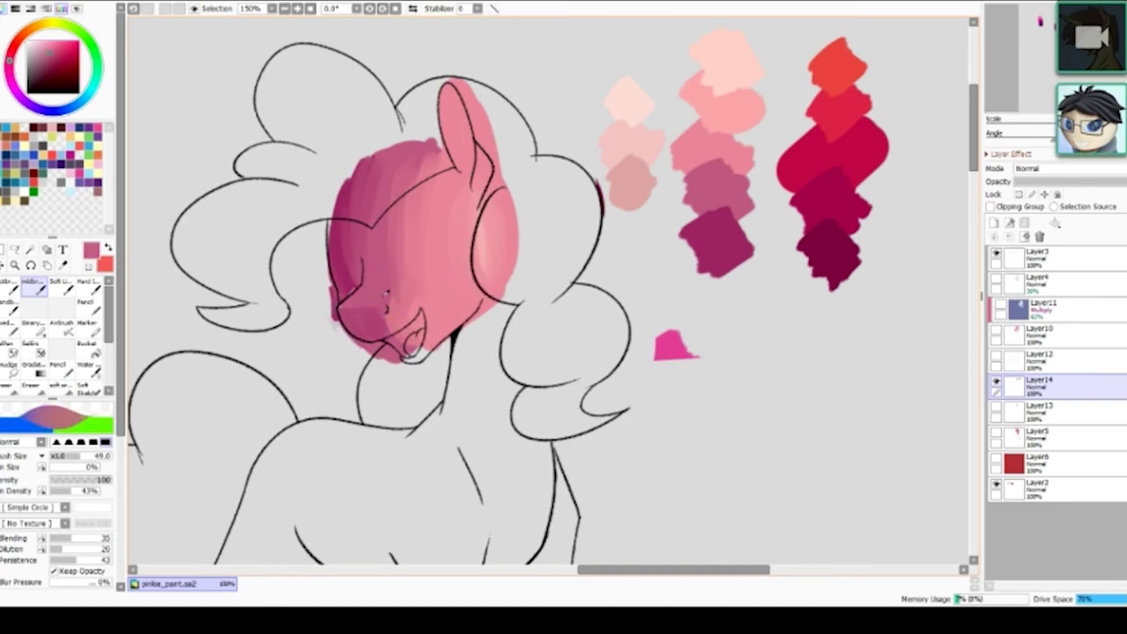
# - Blend the mauve front plane into the pink cheek around the nostril and mouth with shades sampled from the face
pyautogui.moveTo(399, 212)
pyautogui.mouseDown()
pyautogui.moveTo(384, 296)
pyautogui.moveTo(425, 331)
pyautogui.moveTo(429, 279)
pyautogui.moveTo(426, 332)
pyautogui.moveTo(398, 319)
pyautogui.moveTo(402, 220)
pyautogui.mouseUp()
pyautogui.rightClick(399, 308)
pyautogui.rightClick(430, 310)
pyautogui.rightClick(398, 321)
pyautogui.moveTo(429, 304)
pyautogui.mouseDown()
pyautogui.moveTo(414, 304)
pyautogui.moveTo(428, 337)
pyautogui.moveTo(488, 292)
pyautogui.mouseUp()
pyautogui.rightClick(414, 342)
pyautogui.hotkey('ctrl', 'z')
pyautogui.rightClick(381, 348)
# - Smooth the pink and mauve transitions across the cheek, forehead and upper muzzle with sampled shades and brush size 61
pyautogui.moveTo(467, 227)
pyautogui.mouseDown()
pyautogui.moveTo(480, 181)
pyautogui.moveTo(470, 199)
pyautogui.moveTo(483, 173)
pyautogui.moveTo(485, 202)
pyautogui.mouseUp()
pyautogui.rightClick(481, 246)
pyautogui.rightClick(467, 208)
pyautogui.rightClick(396, 244)
pyautogui.moveTo(411, 189)
pyautogui.mouseDown()
pyautogui.moveTo(418, 252)
pyautogui.moveTo(436, 233)
pyautogui.moveTo(418, 260)
pyautogui.moveTo(417, 309)
pyautogui.moveTo(397, 196)
pyautogui.mouseUp()
pyautogui.rightClick(442, 260)
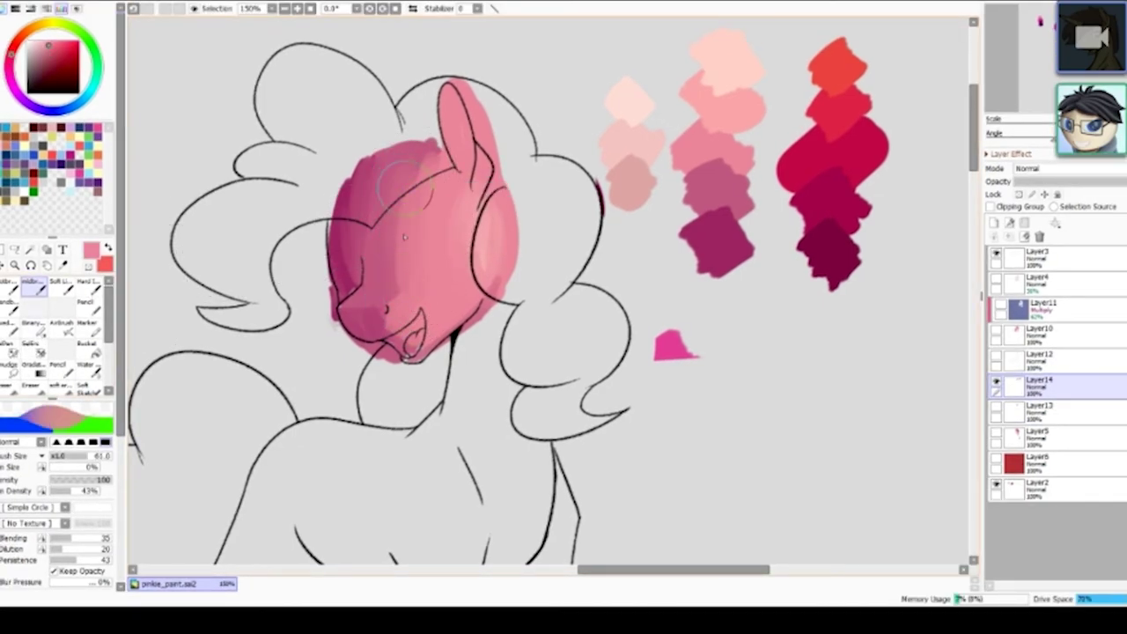
pyautogui.rightClick(385, 213)
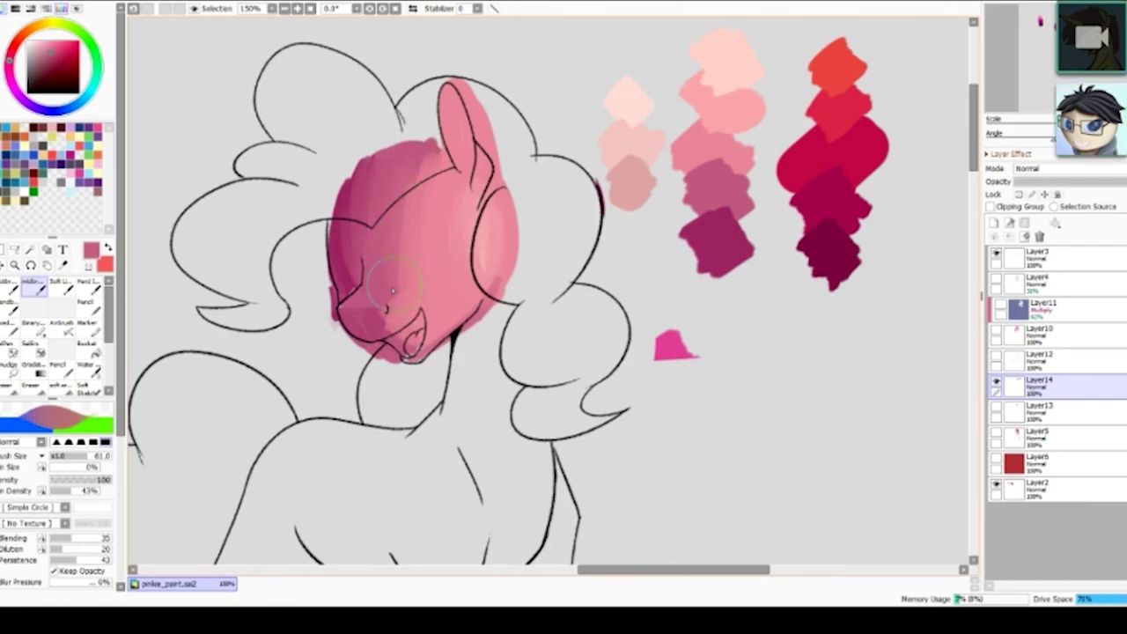
pyautogui.moveTo(392, 290); pyautogui.dragTo(384, 312)
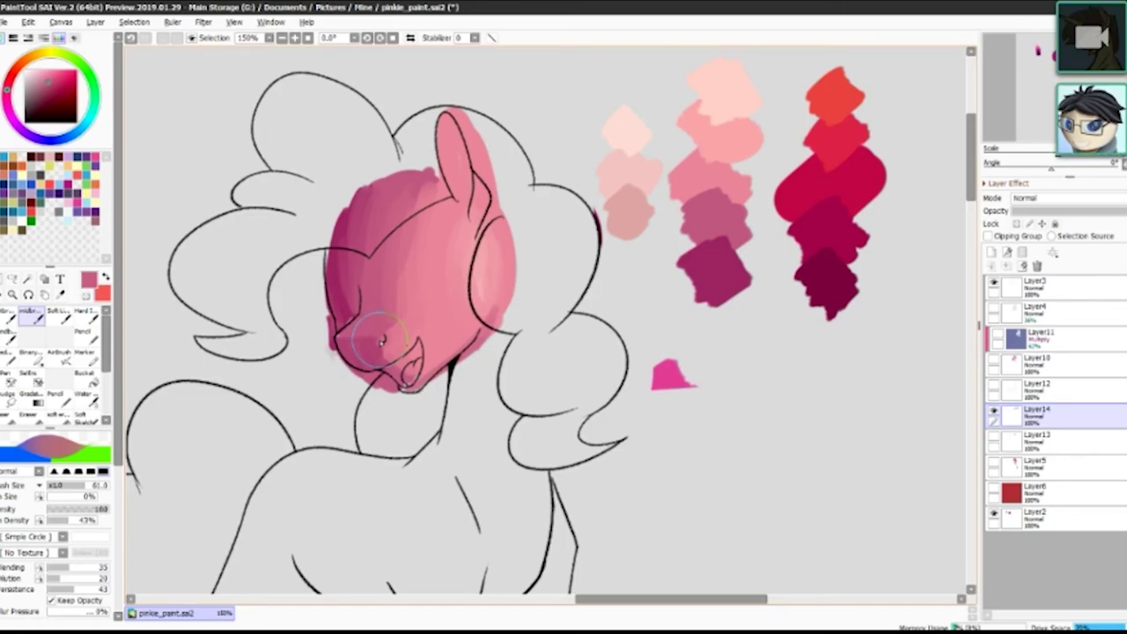
# - Soften the top of the forehead and blend the dark far edge of the face down to the muzzle
pyautogui.moveTo(436, 178); pyautogui.dragTo(425, 178)
pyautogui.moveTo(414, 262); pyautogui.dragTo(419, 262)
pyautogui.rightClick(347, 234)
pyautogui.moveTo(335, 232)
pyautogui.mouseDown()
pyautogui.moveTo(345, 182)
pyautogui.moveTo(342, 304)
pyautogui.moveTo(348, 289)
pyautogui.moveTo(357, 336)
pyautogui.moveTo(361, 324)
pyautogui.moveTo(338, 345)
pyautogui.moveTo(378, 380)
pyautogui.mouseUp()
pyautogui.rightClick(364, 289)
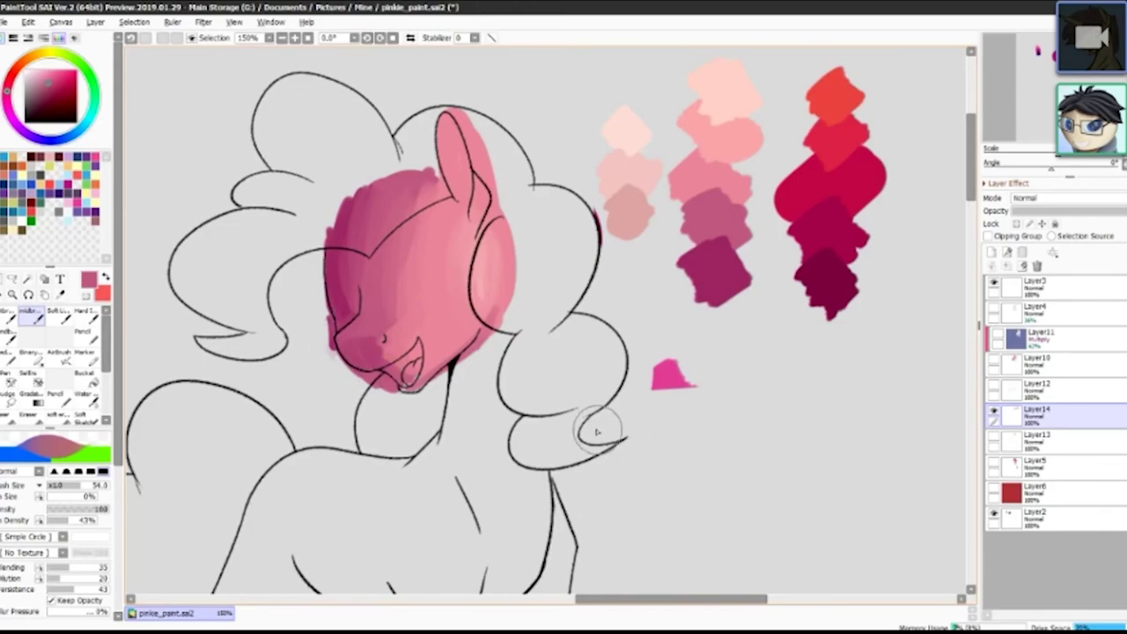
# - Shade the rear edge of the head with the dark magenta sampled from the palette, using brush size 54
pyautogui.scroll(-4, 599, 414)
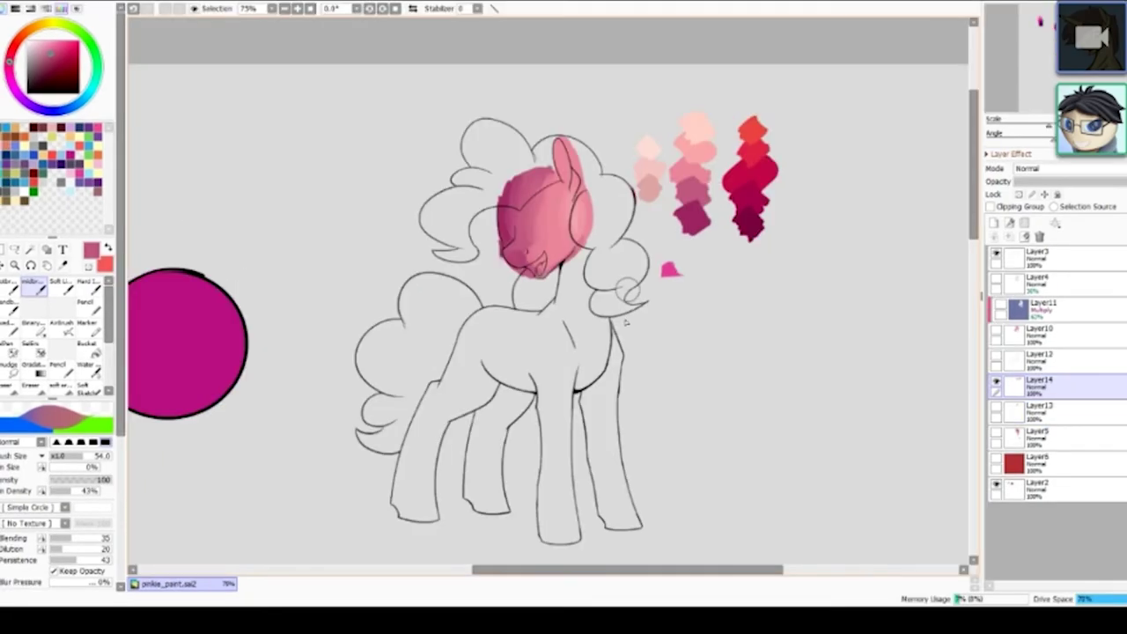
pyautogui.scroll(1, 722, 419)
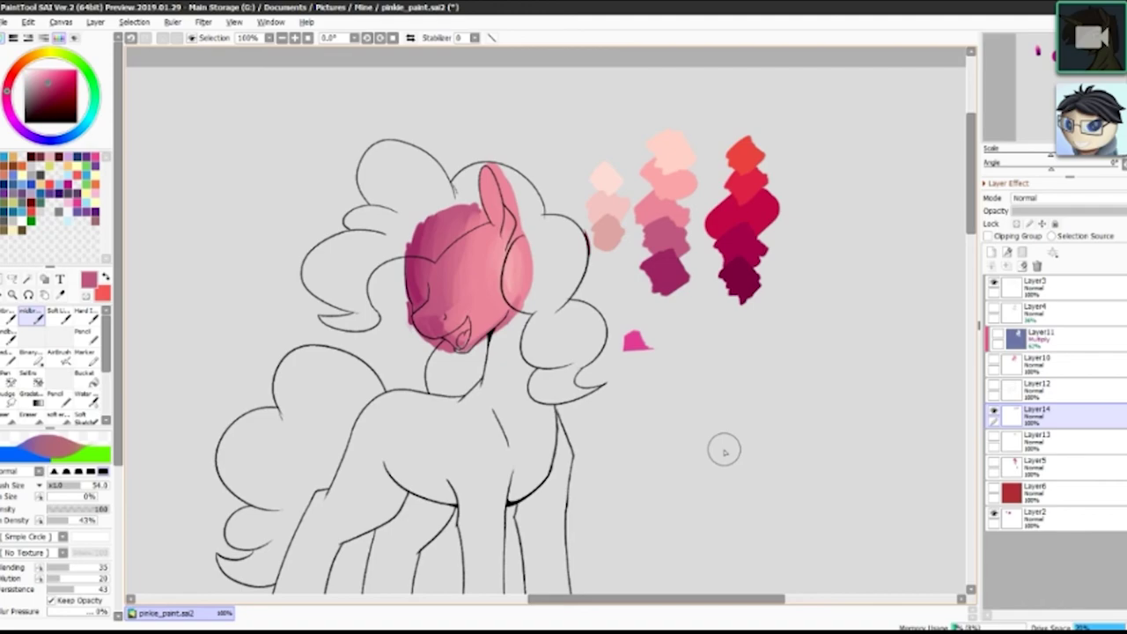
pyautogui.scroll(1, 561, 215)
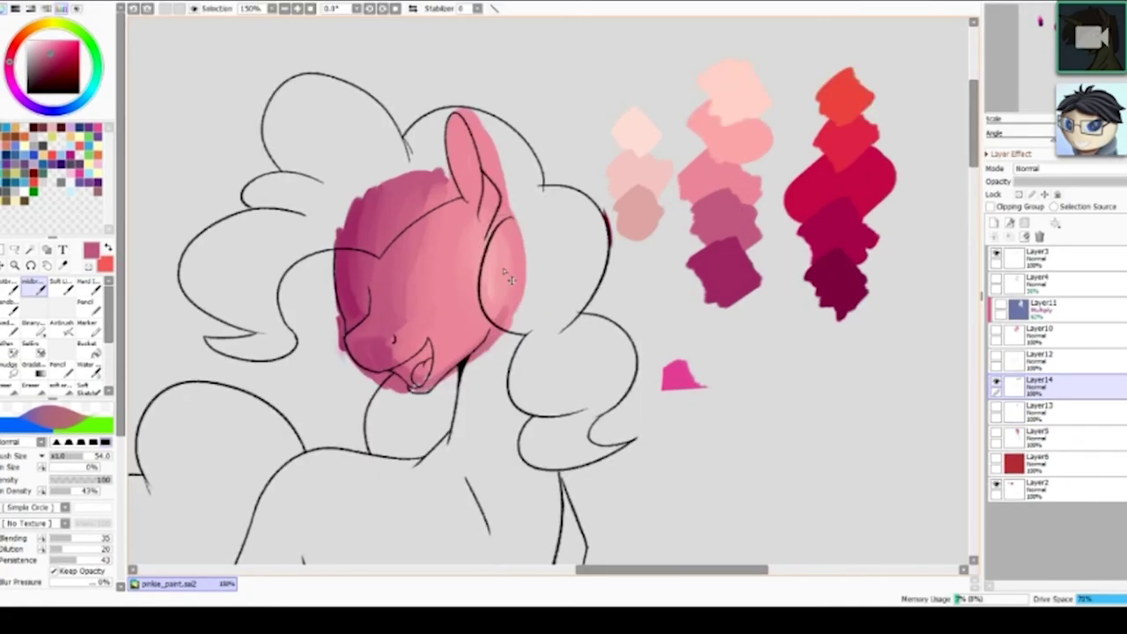
pyautogui.moveTo(506, 242); pyautogui.dragTo(505, 318)
pyautogui.hotkey('ctrl', 'z')
pyautogui.moveTo(526, 225); pyautogui.dragTo(524, 306)
pyautogui.keyDown('alt'); pyautogui.click(726, 264); pyautogui.keyUp('alt')
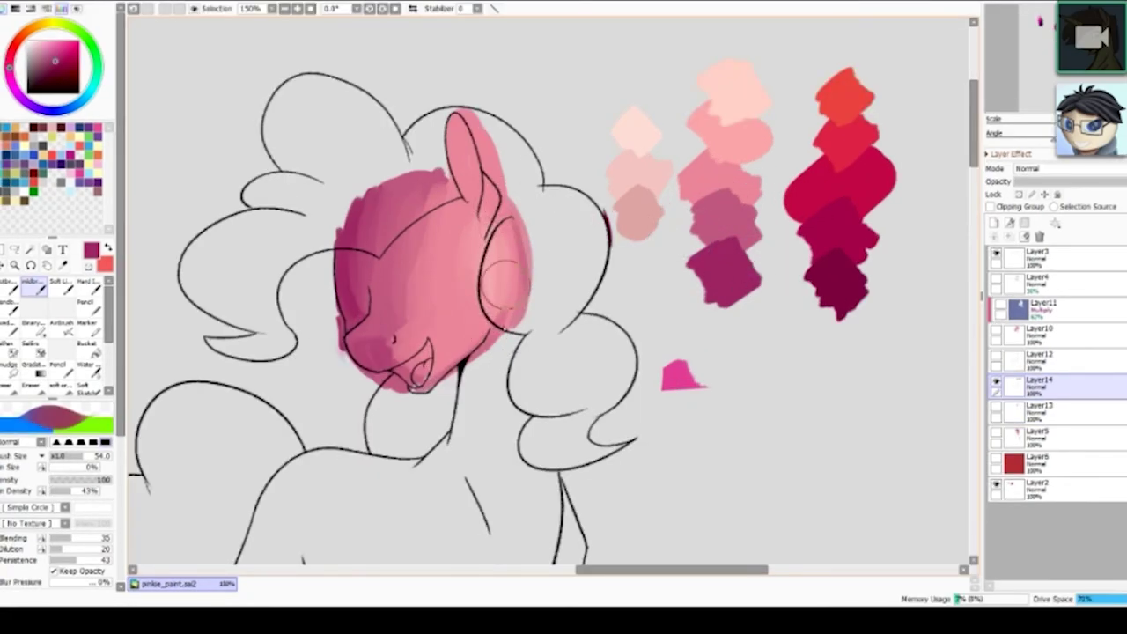
pyautogui.moveTo(525, 219)
pyautogui.mouseDown()
pyautogui.moveTo(520, 335)
pyautogui.moveTo(500, 336)
pyautogui.moveTo(523, 321)
pyautogui.mouseUp()
pyautogui.press('-')
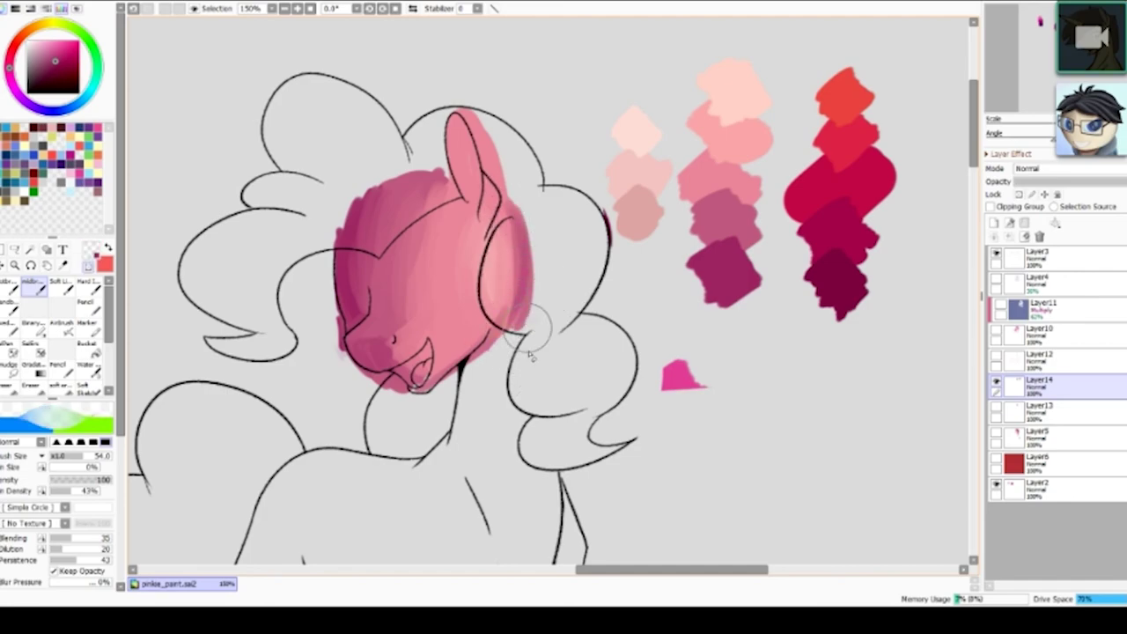
# - Mark a faint stroke behind the jaw and draw a dark magenta arrow pointing towards the back of the head
pyautogui.moveTo(515, 380); pyautogui.dragTo(533, 333)
pyautogui.press('e')
pyautogui.moveTo(660, 90); pyautogui.dragTo(537, 183)
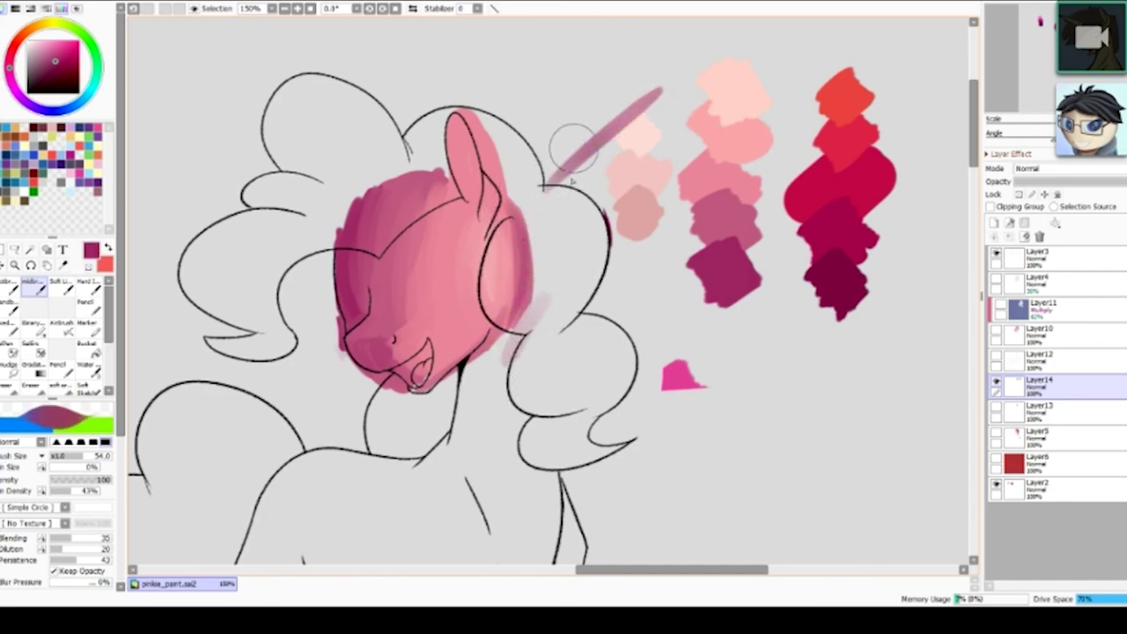
pyautogui.moveTo(569, 119); pyautogui.dragTo(537, 185)
pyautogui.moveTo(534, 192); pyautogui.dragTo(578, 202)
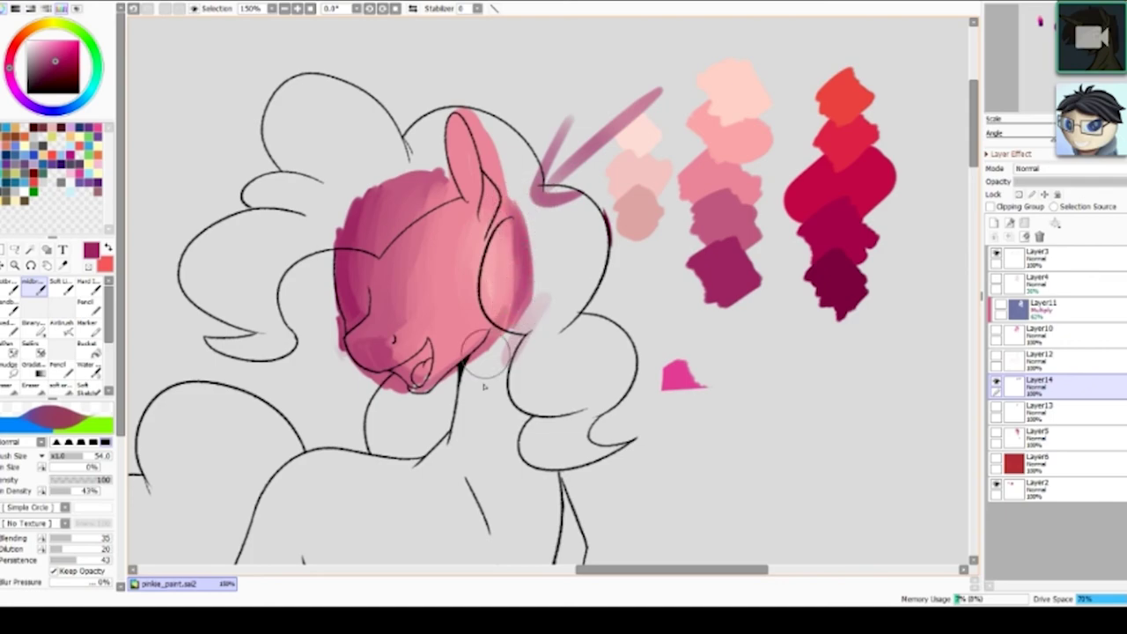
# - Blend the rear cheek's dark edge into the light pink with sampled shades and brush size 45
pyautogui.rightClick(503, 251)
pyautogui.rightClick(503, 236)
pyautogui.press('[')
pyautogui.moveTo(504, 233)
pyautogui.mouseDown()
pyautogui.moveTo(504, 274)
pyautogui.moveTo(509, 214)
pyautogui.moveTo(516, 275)
pyautogui.mouseUp()
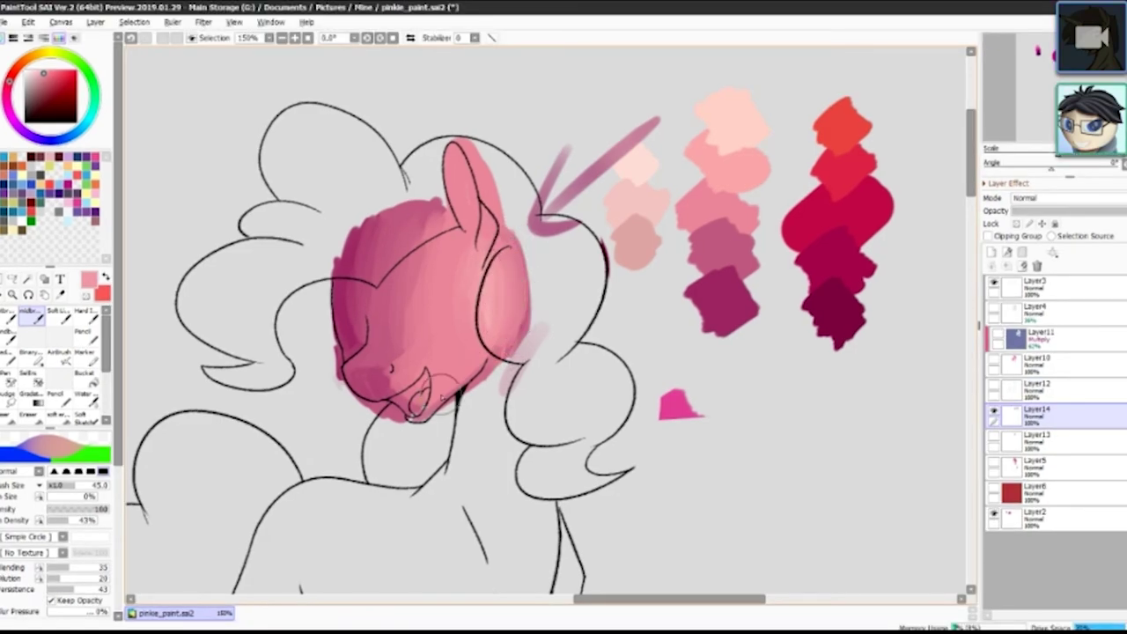
# - Refine the border between the pink side plane and the mauve front plane from the forehead down to the cheek
pyautogui.rightClick(449, 243)
pyautogui.moveTo(447, 246); pyautogui.dragTo(422, 317)
pyautogui.rightClick(409, 247)
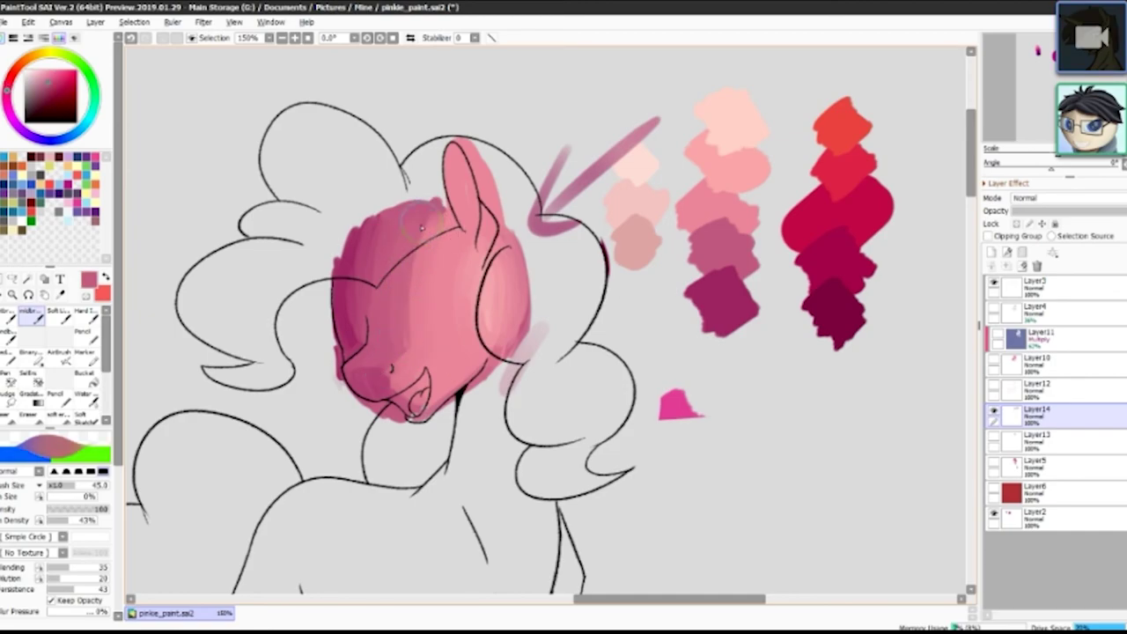
pyautogui.moveTo(439, 290)
pyautogui.mouseDown()
pyautogui.moveTo(453, 289)
pyautogui.moveTo(433, 350)
pyautogui.mouseUp()
pyautogui.rightClick(447, 255)
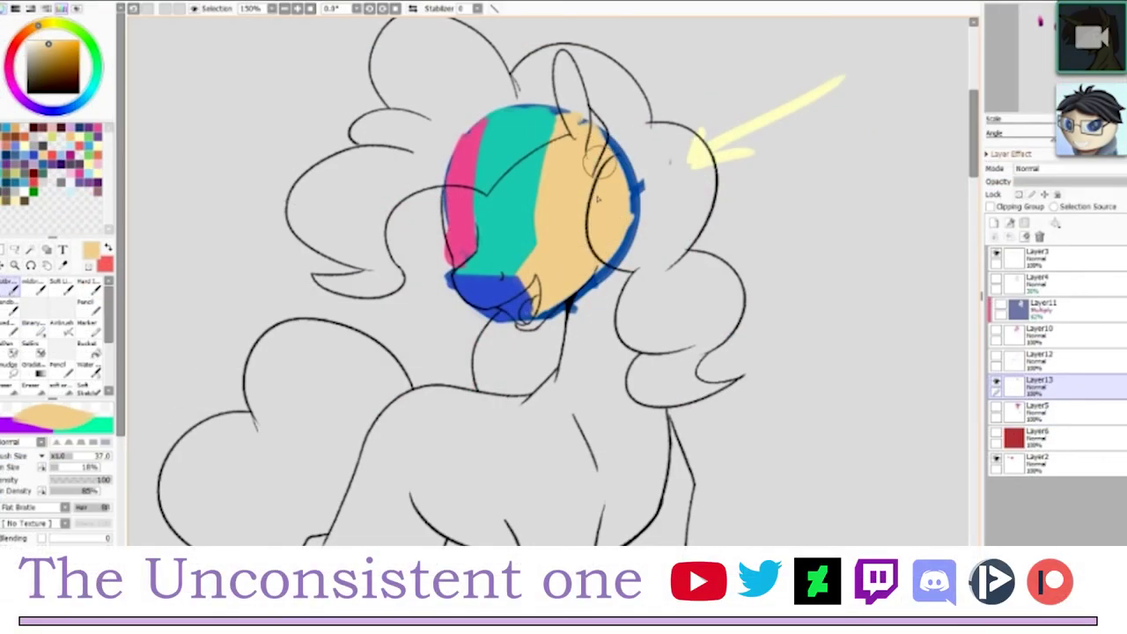
# - Extend the tan side plane over the blue rear edge of the head on Layer13, and sample the teal and pink plane colours
pyautogui.moveTo(623, 260); pyautogui.dragTo(586, 136)
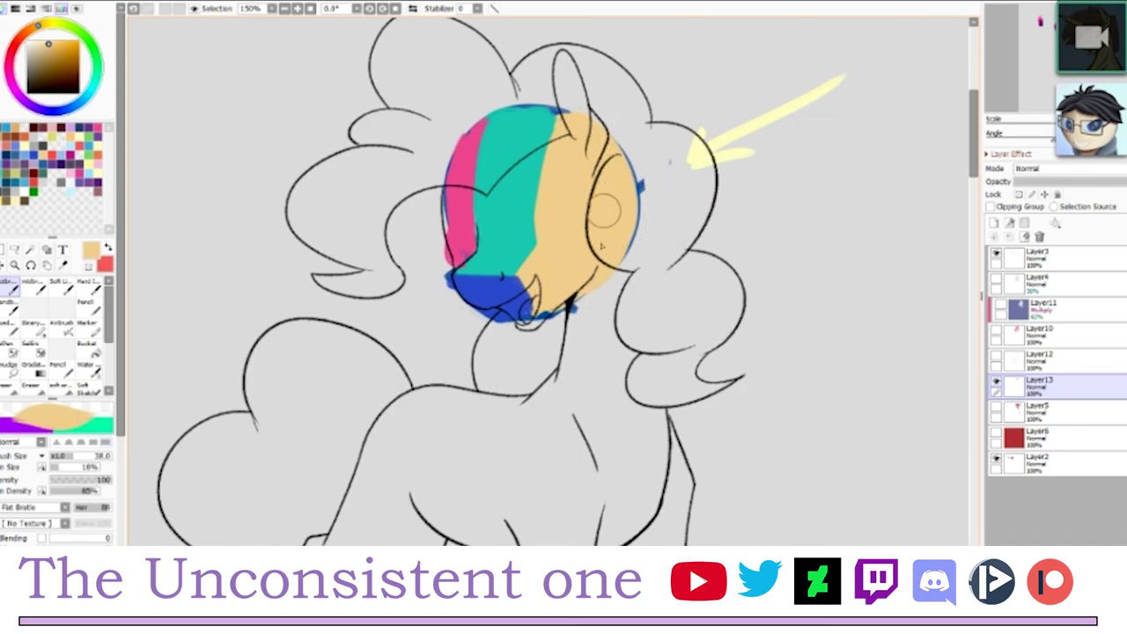
pyautogui.click(105, 264)
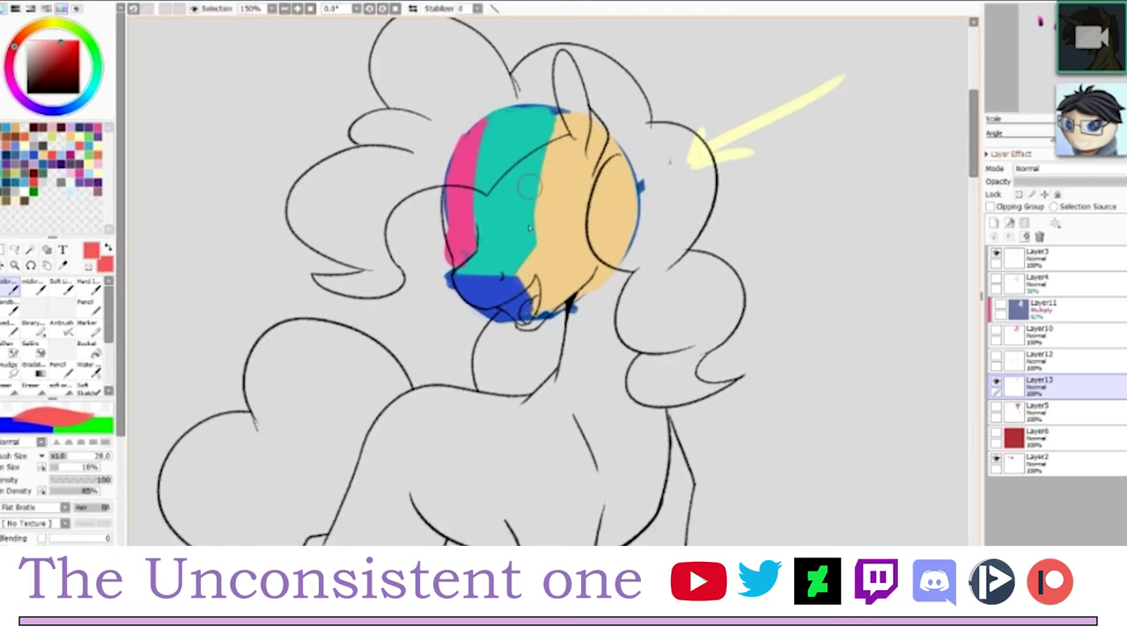
pyautogui.keyDown('alt'); pyautogui.click(521, 199); pyautogui.keyUp('alt')
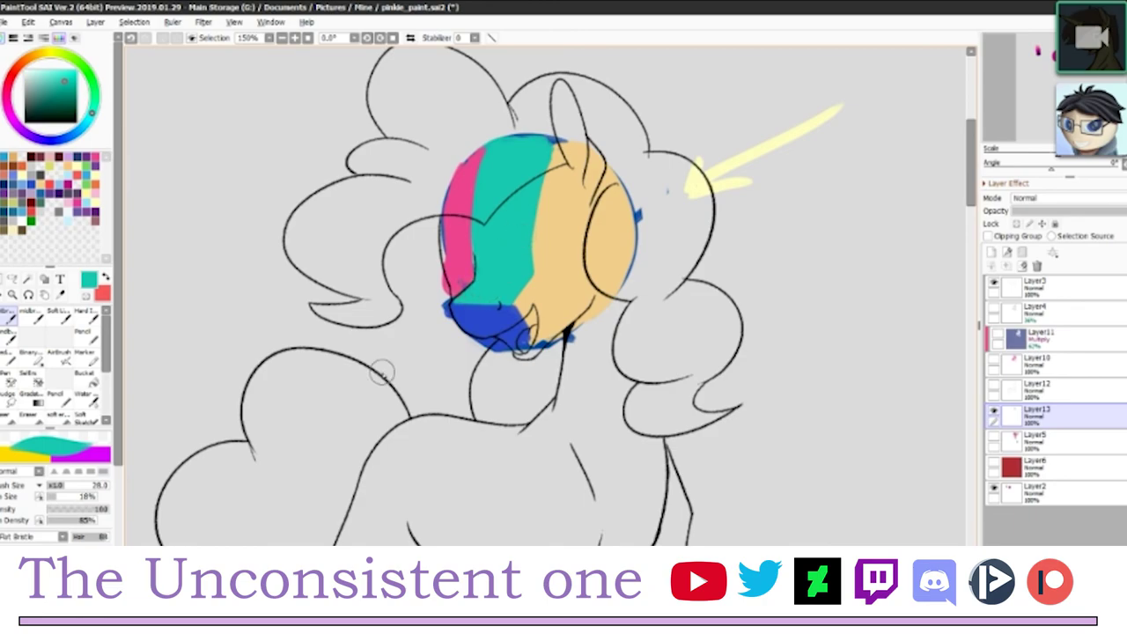
pyautogui.keyDown('alt'); pyautogui.click(456, 205); pyautogui.keyUp('alt')
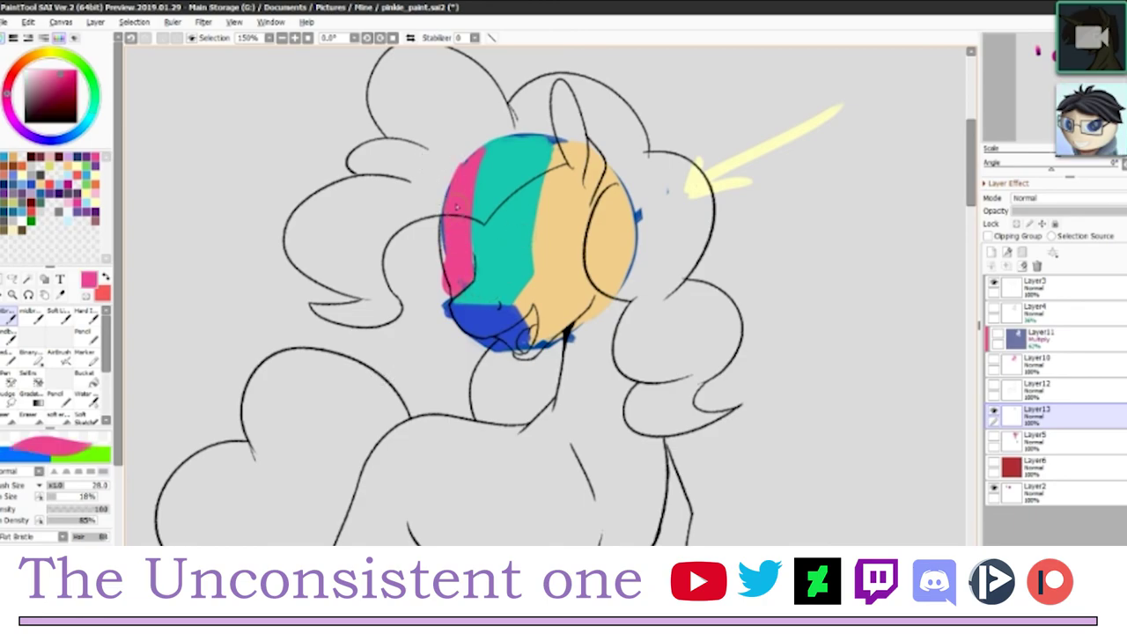